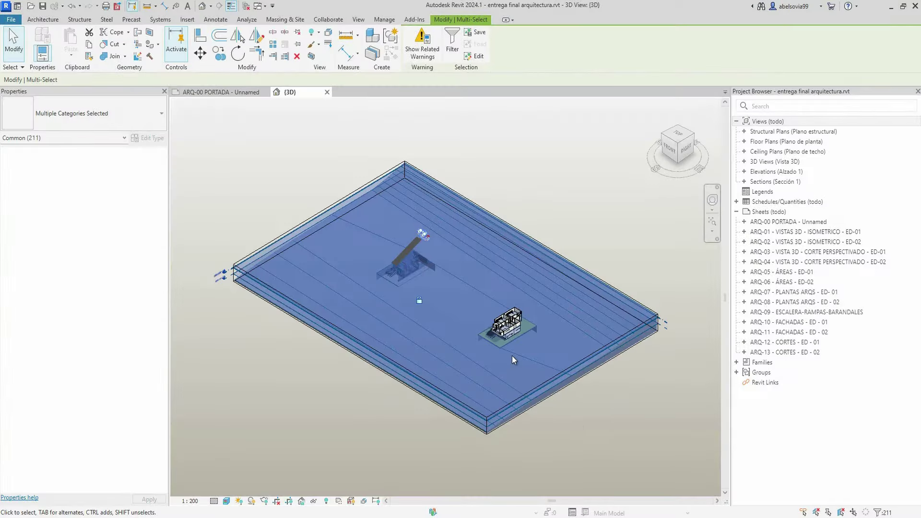
Drag the 3D section box faces inward until only the house plot's terrain remains
key("Escape")
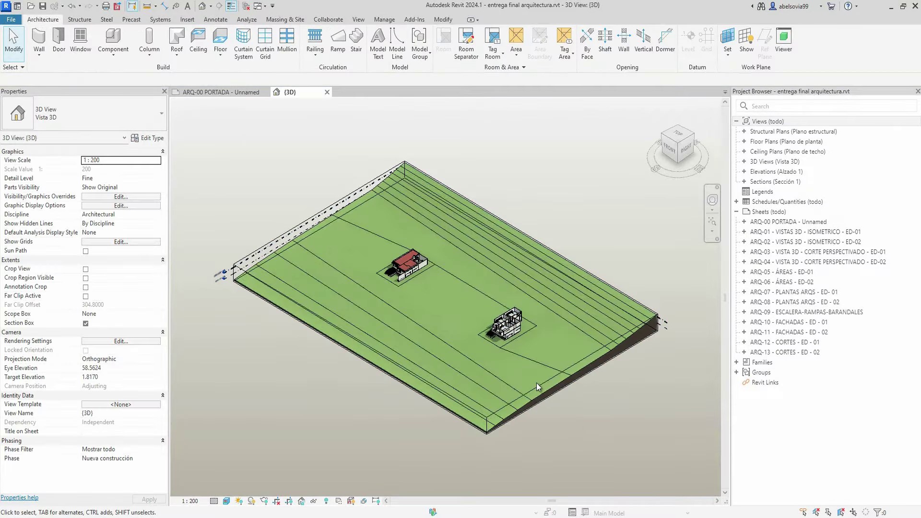
left_click(537, 384)
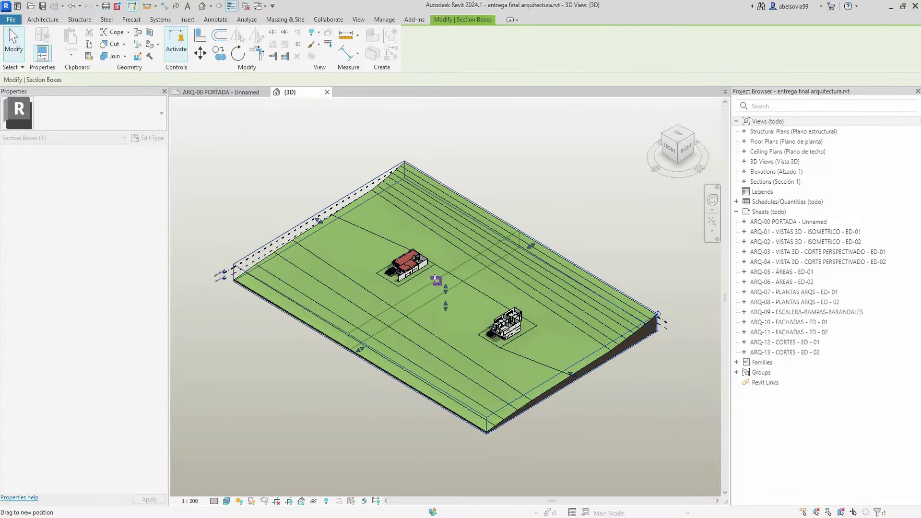
left_click_drag(434, 278, 425, 268)
scroll(360, 246, "up", 2)
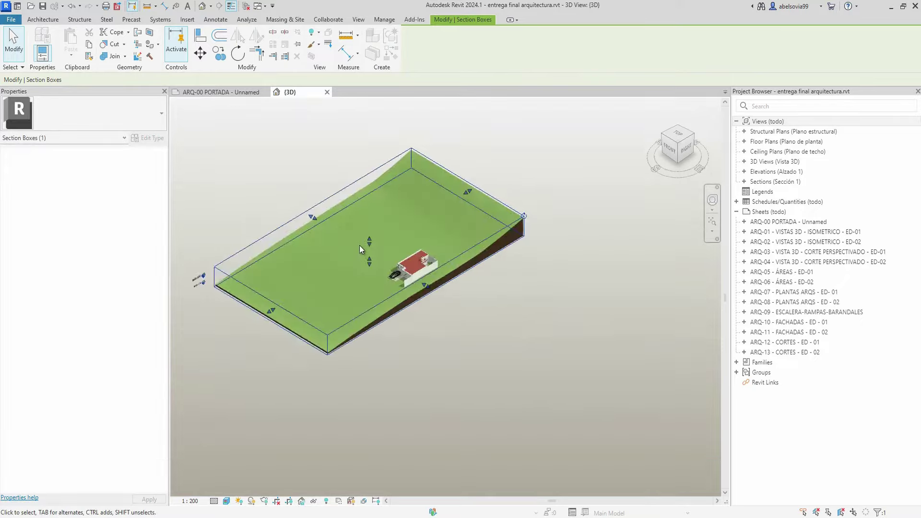
scroll(364, 243, "up", 2)
scroll(364, 243, "up", 2)
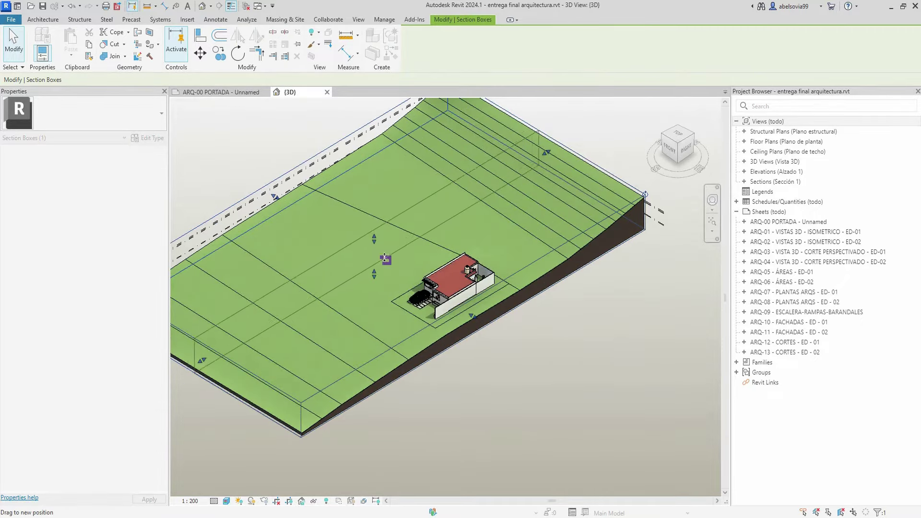
left_click_drag(570, 190, 571, 189)
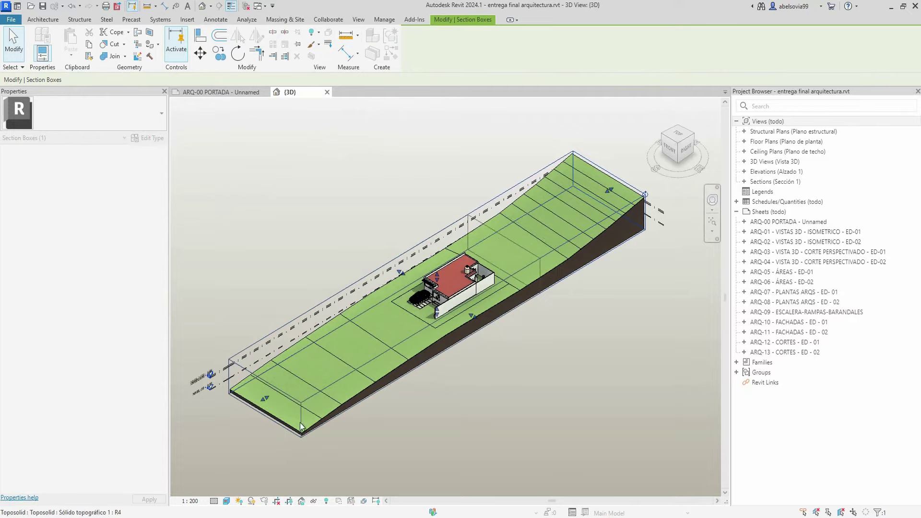
mouse_move(507, 261)
left_mouse_down()
mouse_move(403, 325)
mouse_move(470, 301)
left_mouse_up()
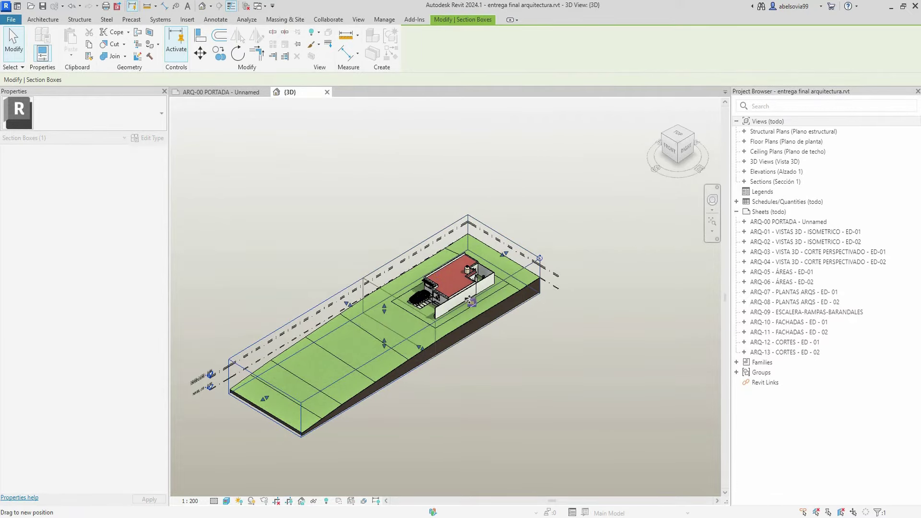
middle_click_drag(471, 301, 526, 316, "shift")
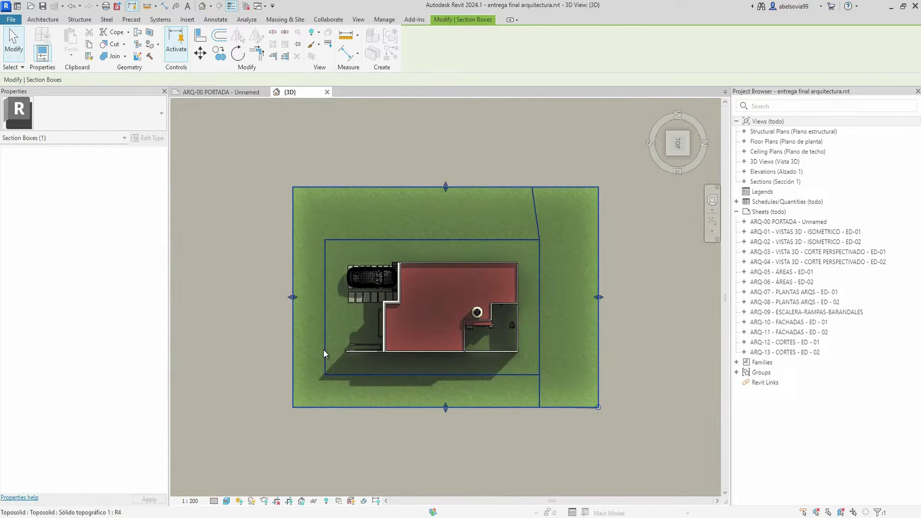
left_click(323, 349)
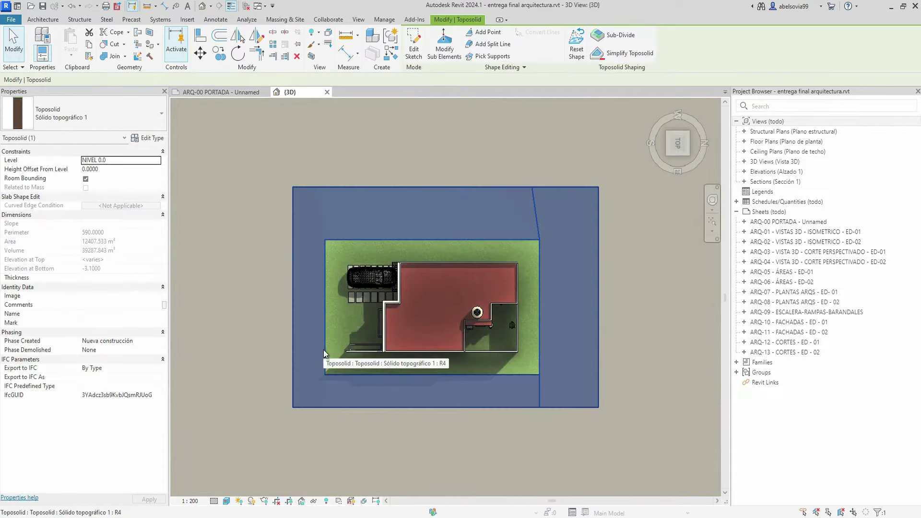
key("Escape")
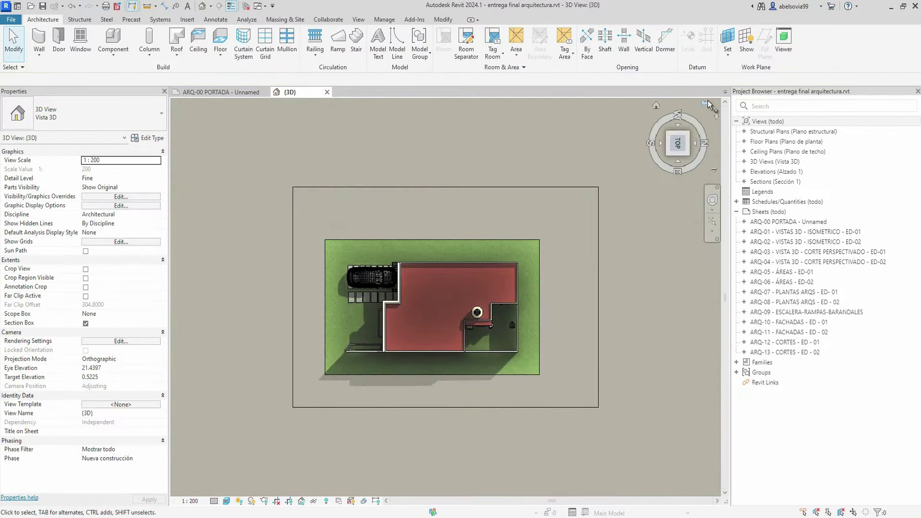
Start a new floor of type Acera 19 cm with the front of the lot in view
left_click(706, 100)
scroll(480, 357, "up", 3)
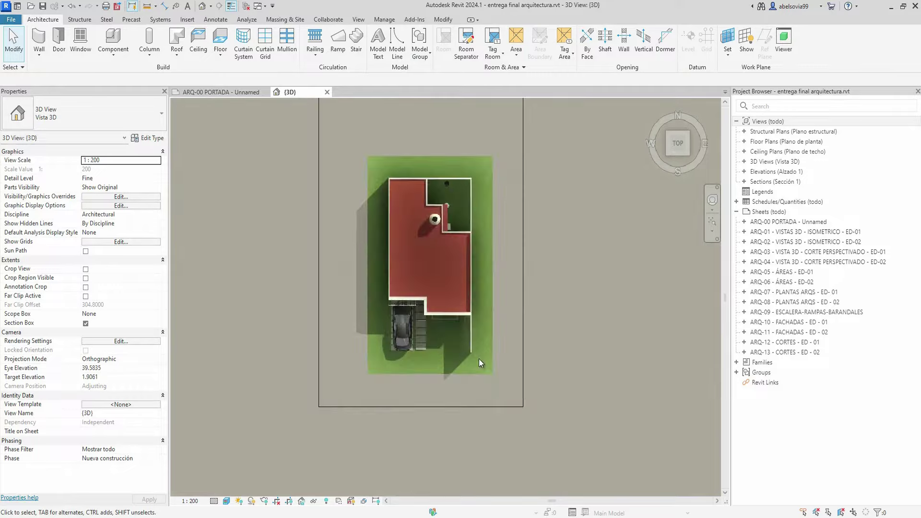
left_click(220, 38)
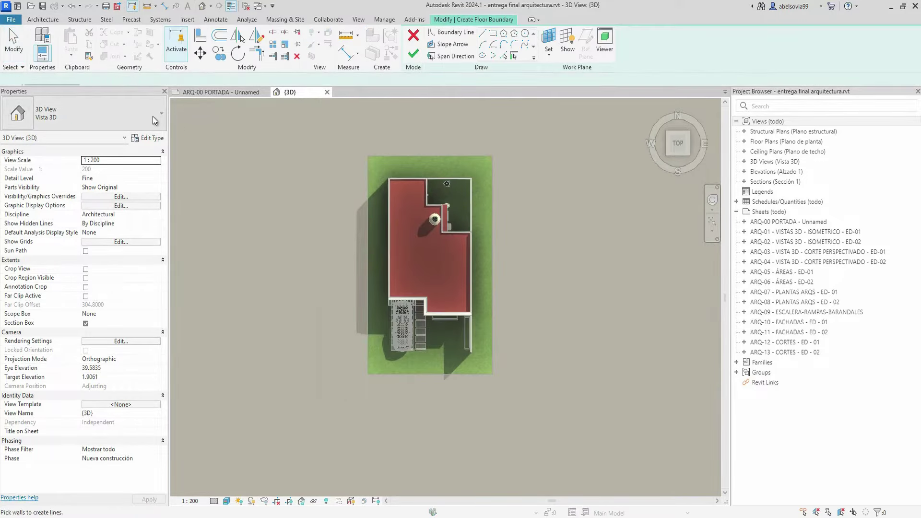
left_click(139, 115)
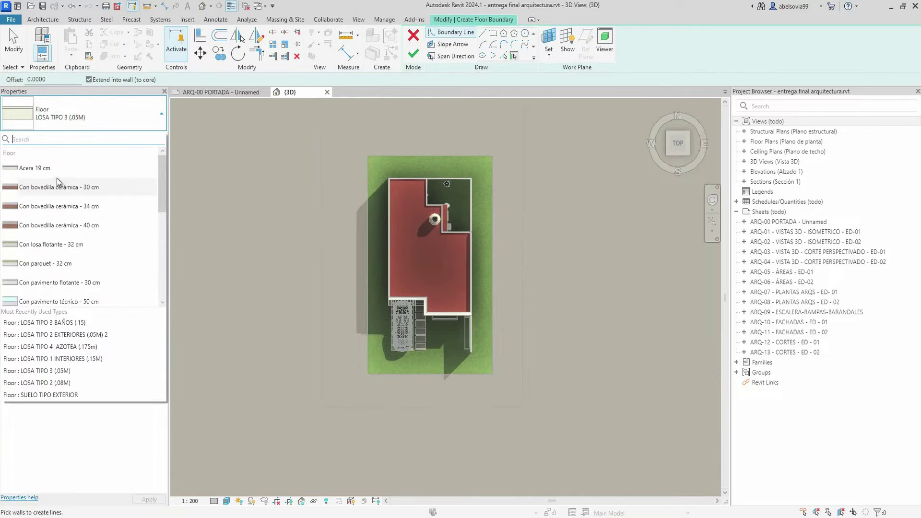
left_click(55, 169)
middle_click_drag(500, 301, 469, 240)
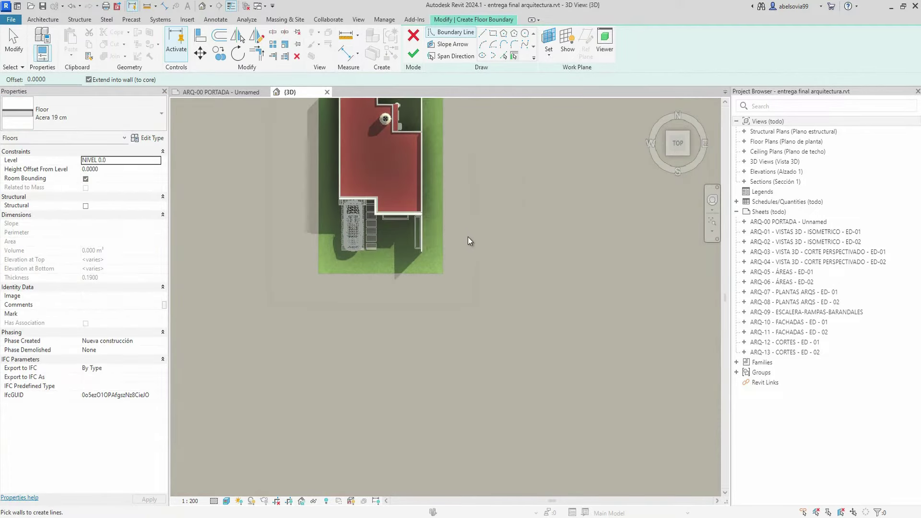
Sketch the sidewalk boundary rectangle in front of the house
left_click(492, 33)
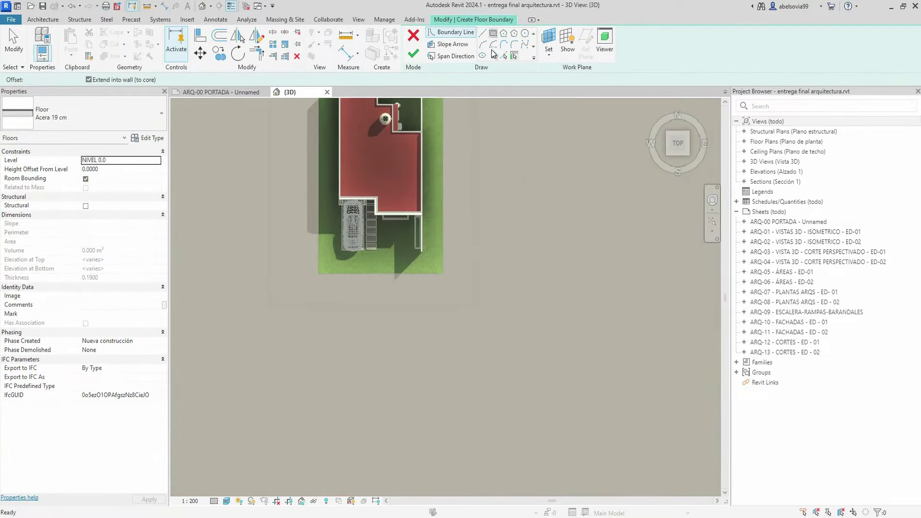
left_click(318, 274)
scroll(472, 300, "up", 2)
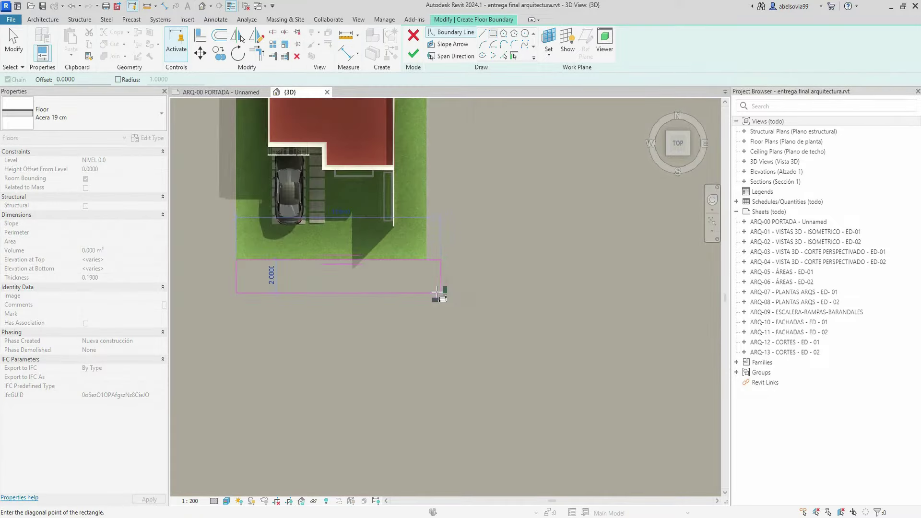
left_click(431, 294)
Align the rectangle's edge to the lawn and finish the 25.2 m² sidewalk floor
left_click(200, 35)
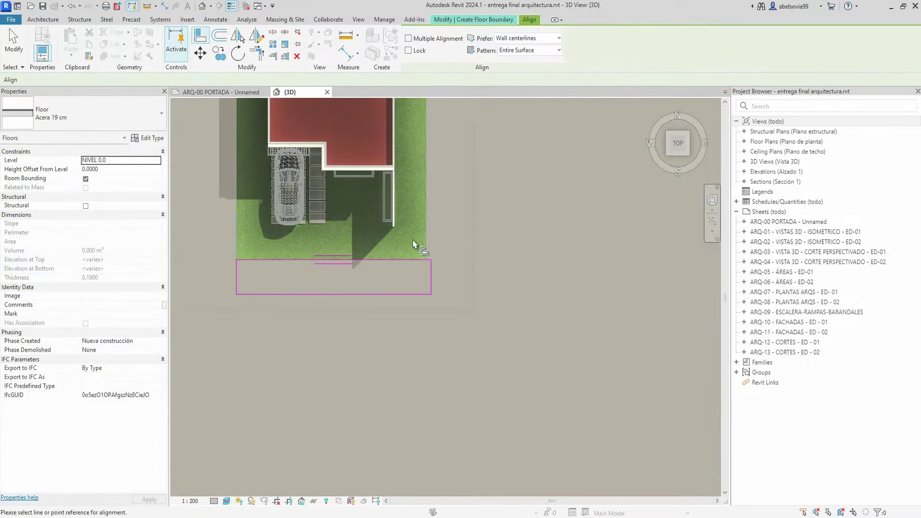
left_click(427, 219)
left_click(430, 275)
scroll(431, 276, "up", 1)
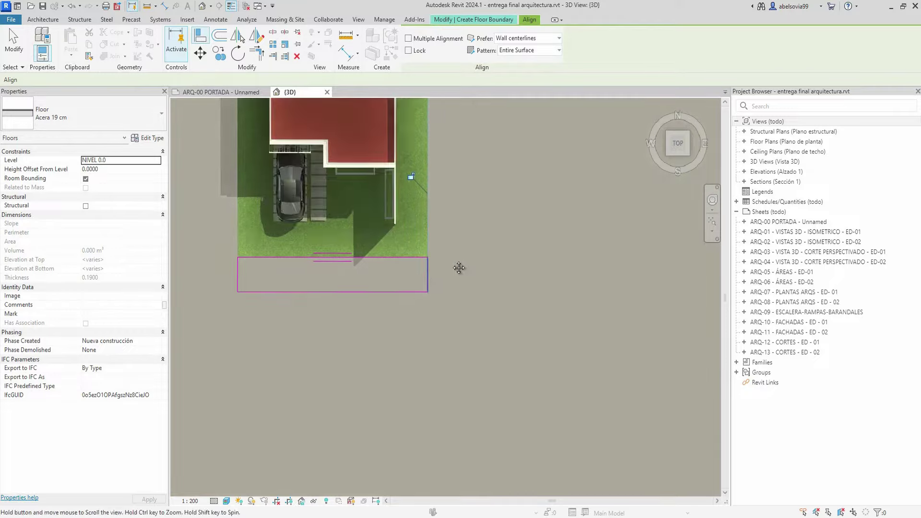
scroll(363, 234, "up", 2)
middle_click_drag(362, 234, 401, 244)
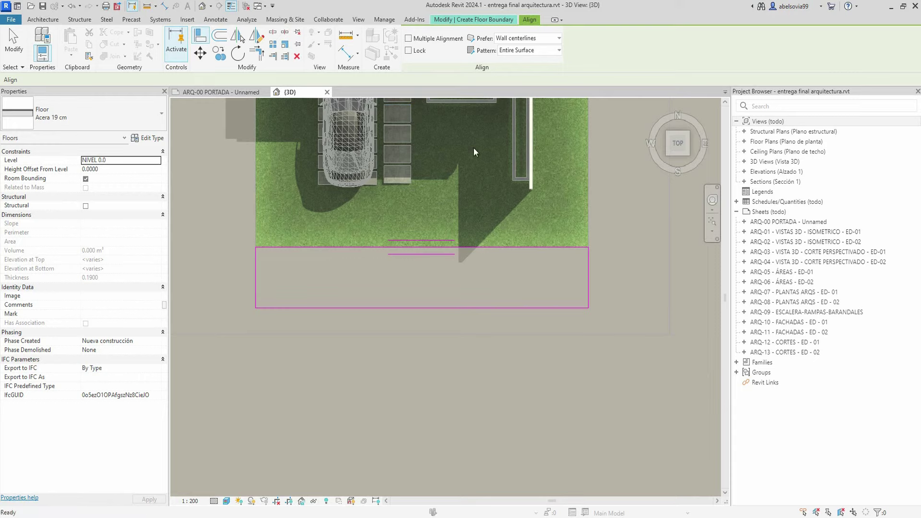
key("Escape")
key("Escape")
left_click(412, 60)
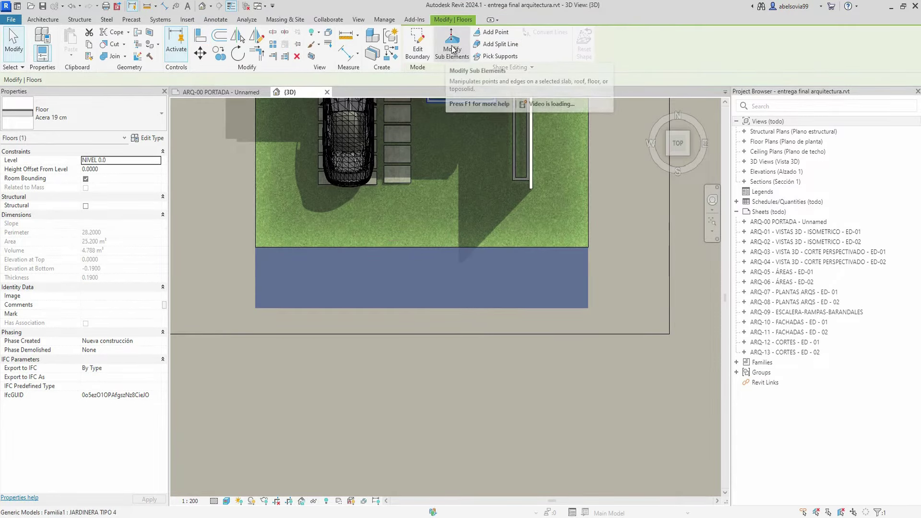
Add the first split line across the Acera 19 cm sidewalk
left_click(489, 45)
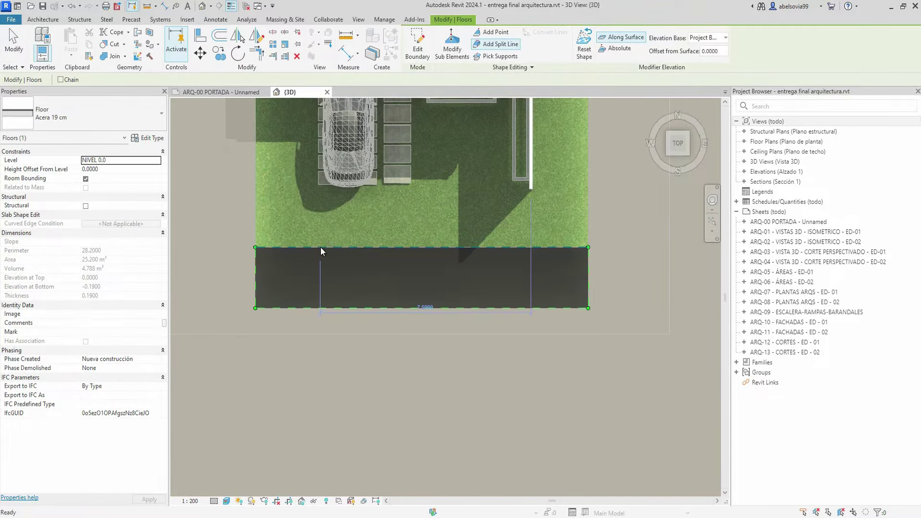
key("Escape")
key("Escape")
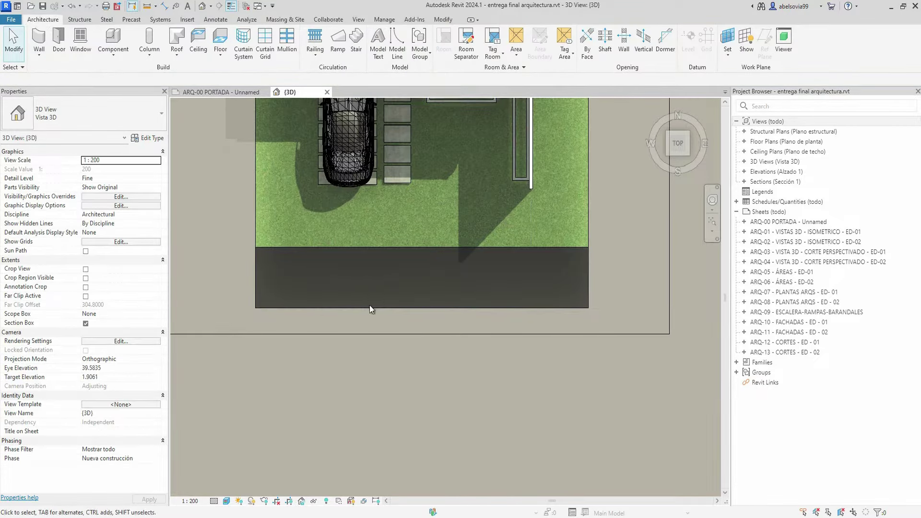
left_click(368, 306)
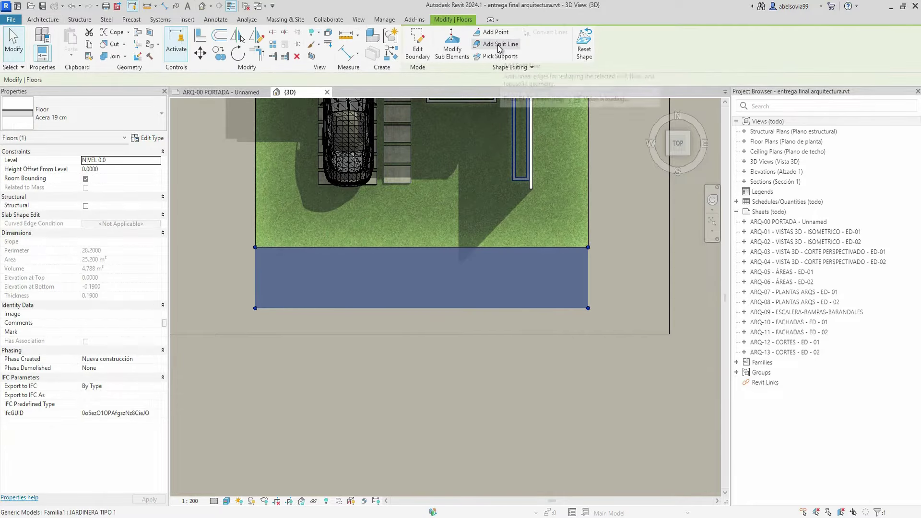
left_click(496, 44)
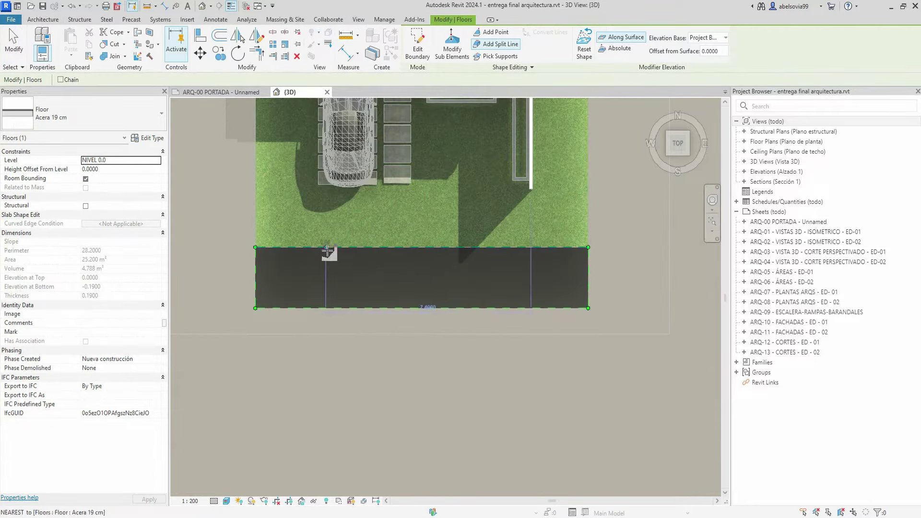
left_click(320, 307)
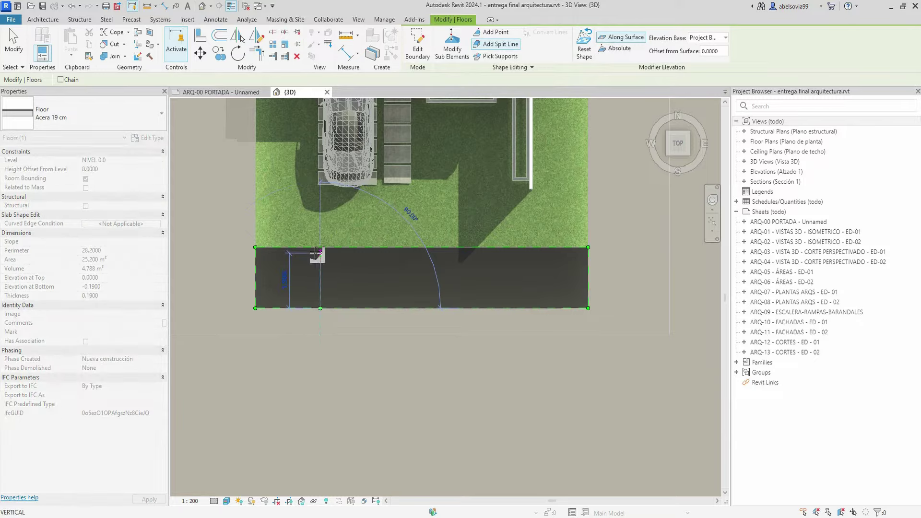
left_click(318, 248)
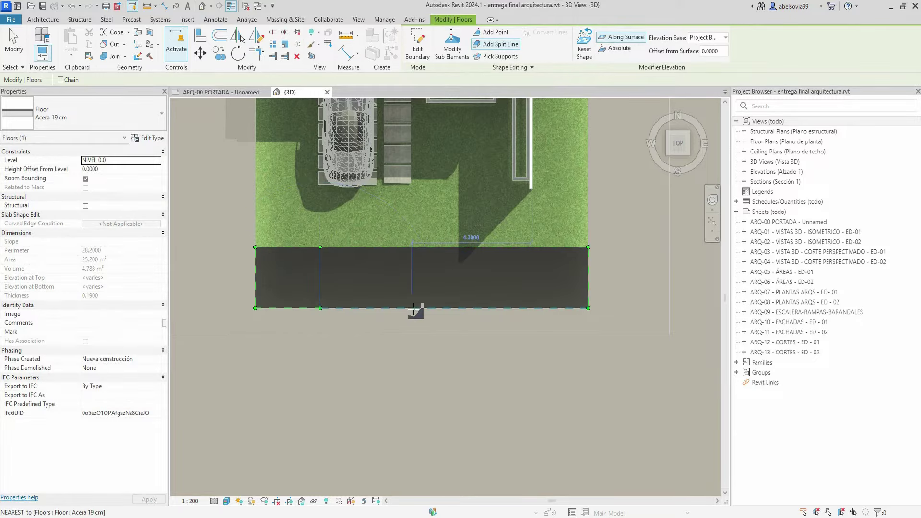
key("Escape")
key("Escape")
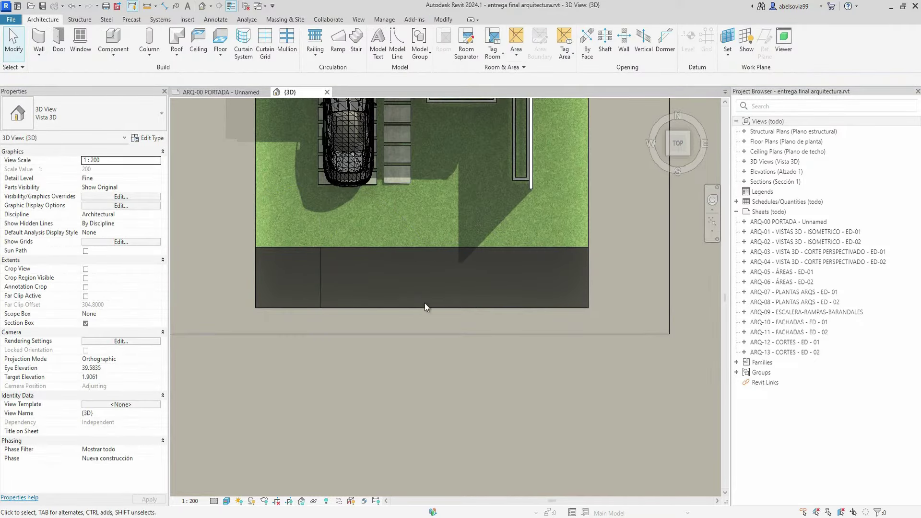
Add three more split lines across the sidewalk to mark the two ramp strips
left_click(422, 310)
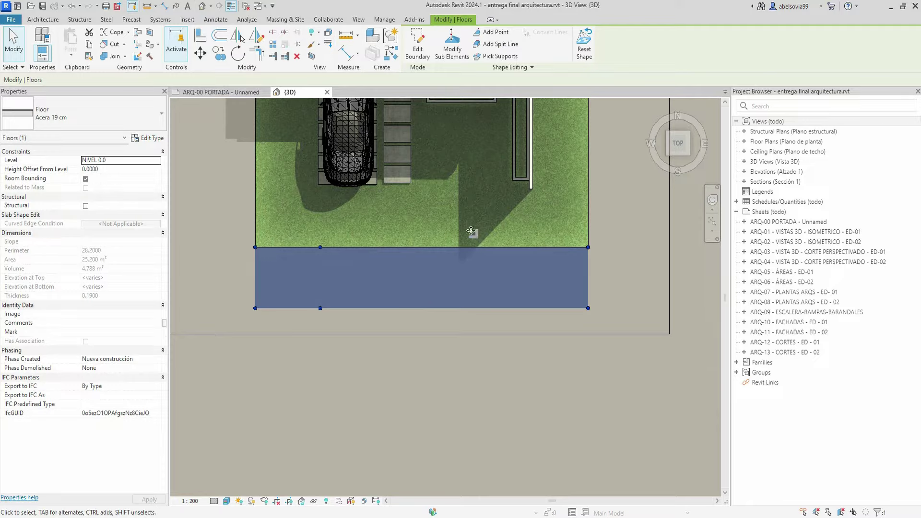
left_click(493, 43)
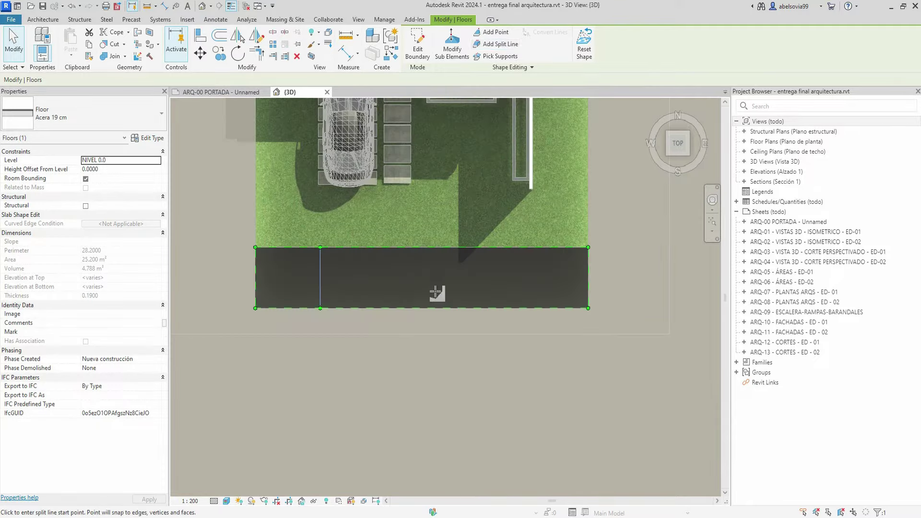
left_click(414, 307)
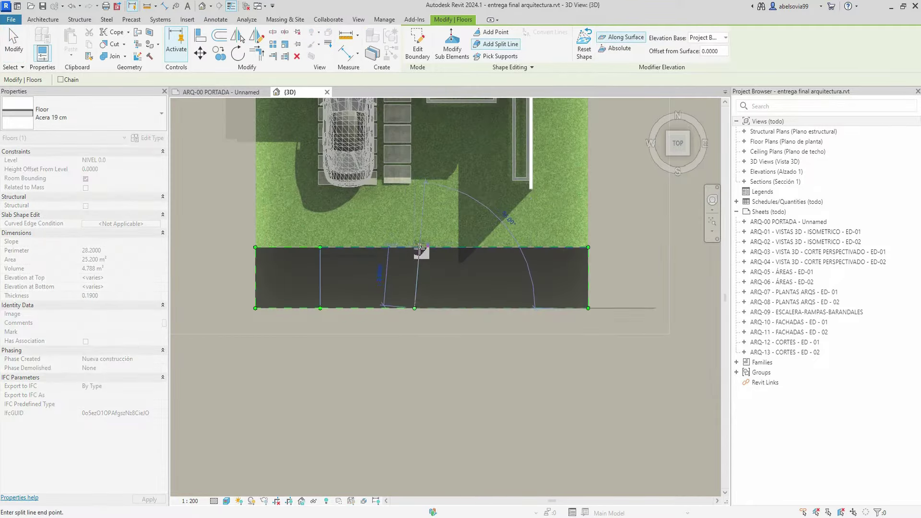
left_click(414, 247)
left_click(431, 248)
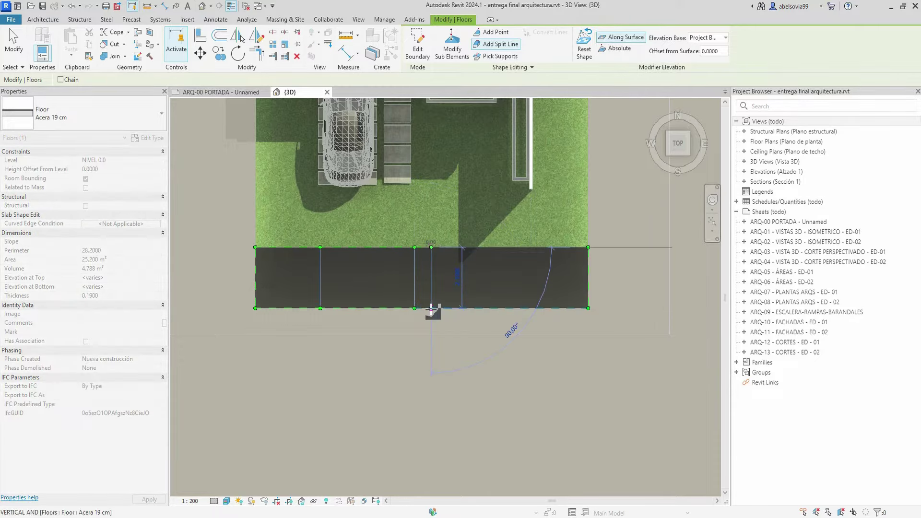
left_click(431, 307)
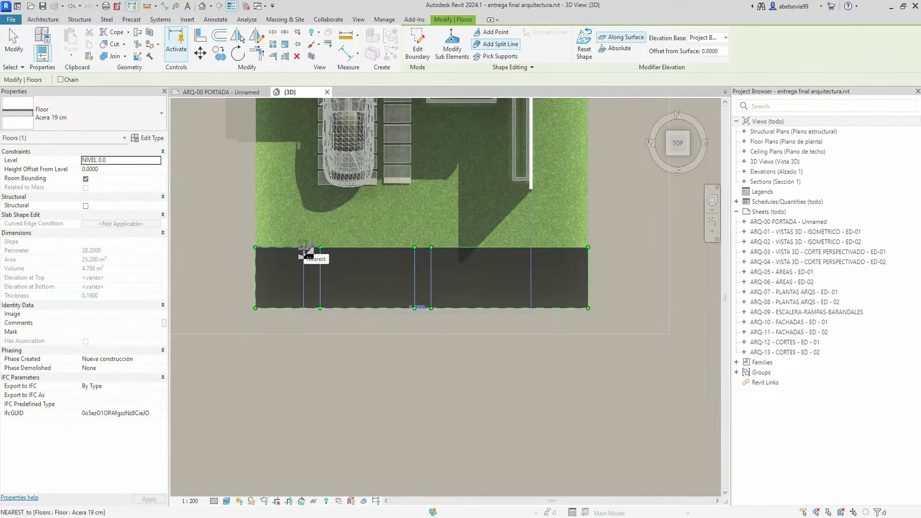
left_click(304, 247)
left_click(304, 307)
key("Escape")
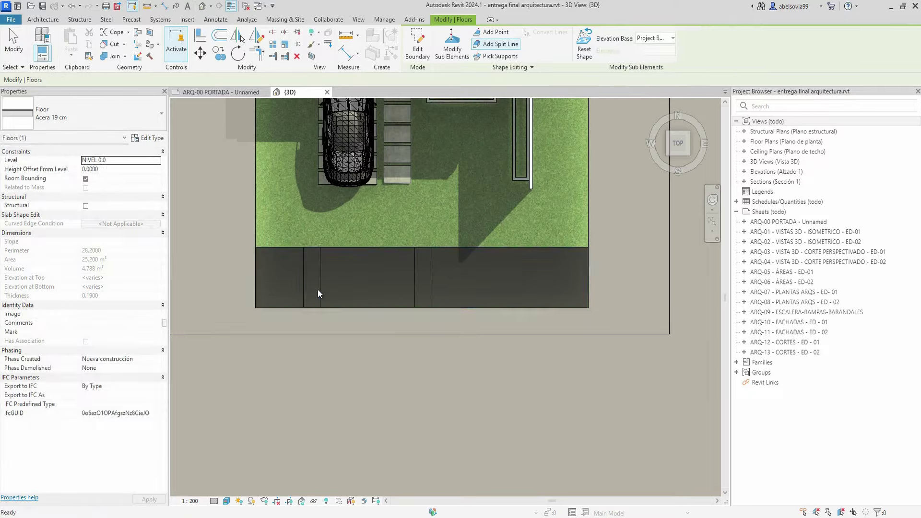
key("Escape")
Lower two split-line edges of the sidewalk to -0.17 elevation to form the ramps
left_click(319, 286)
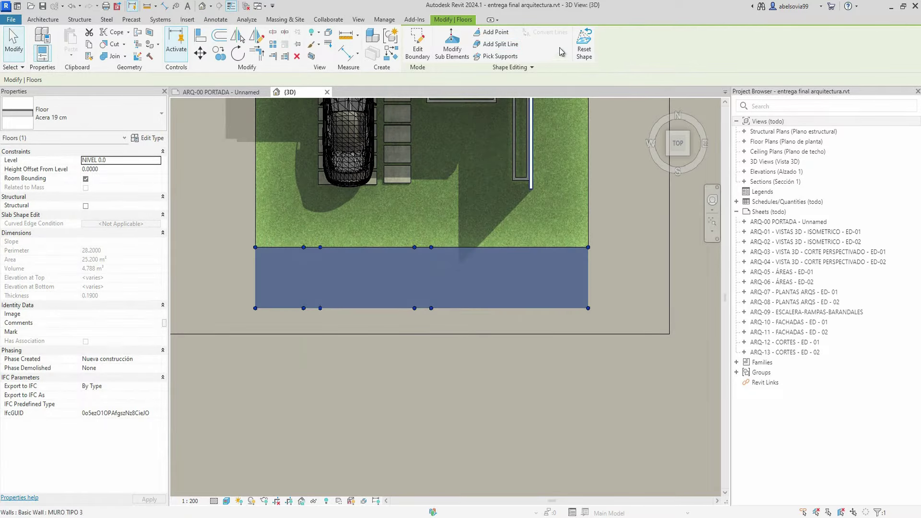
left_click(452, 48)
left_click(320, 277)
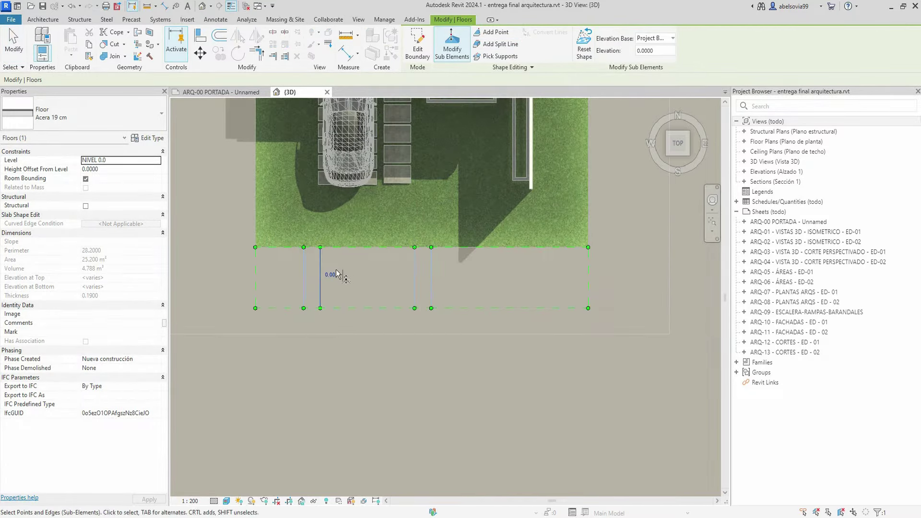
left_click(335, 272)
type("-.1")
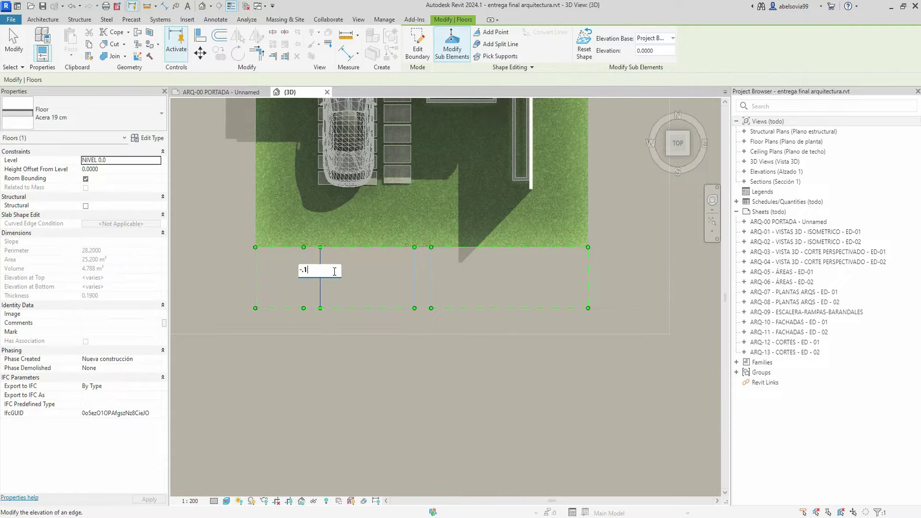
type("-0.17")
key("Return")
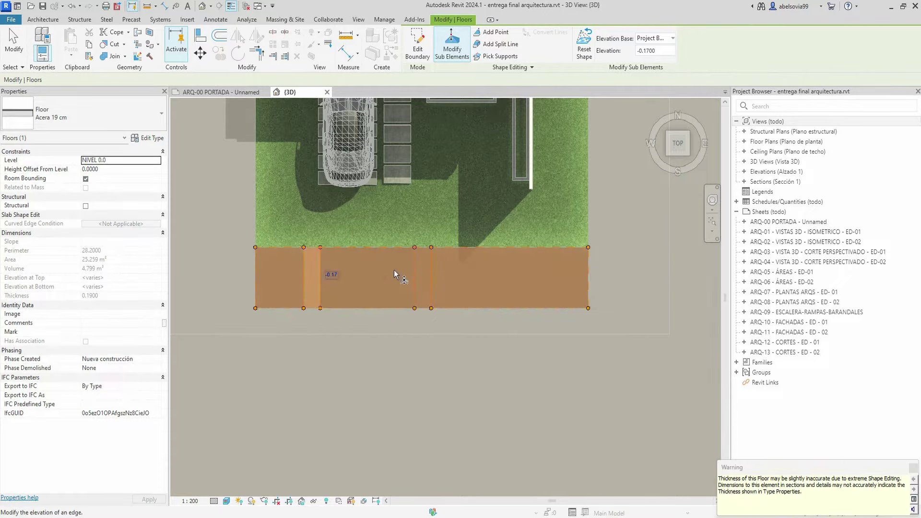
left_click(416, 278)
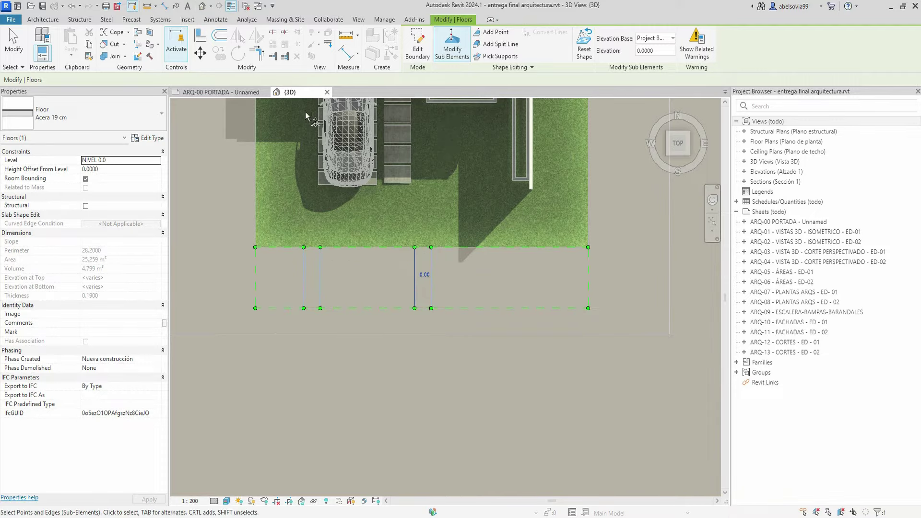
left_click(425, 273)
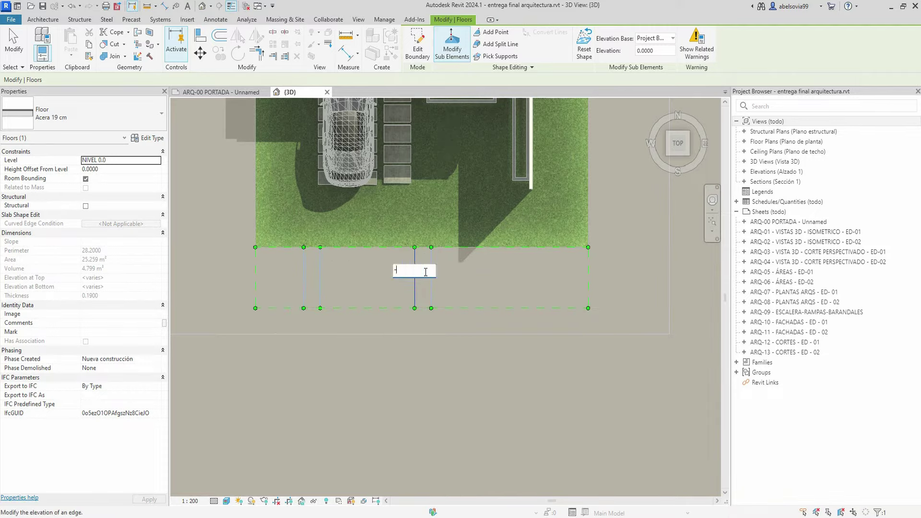
type("7")
key("Return")
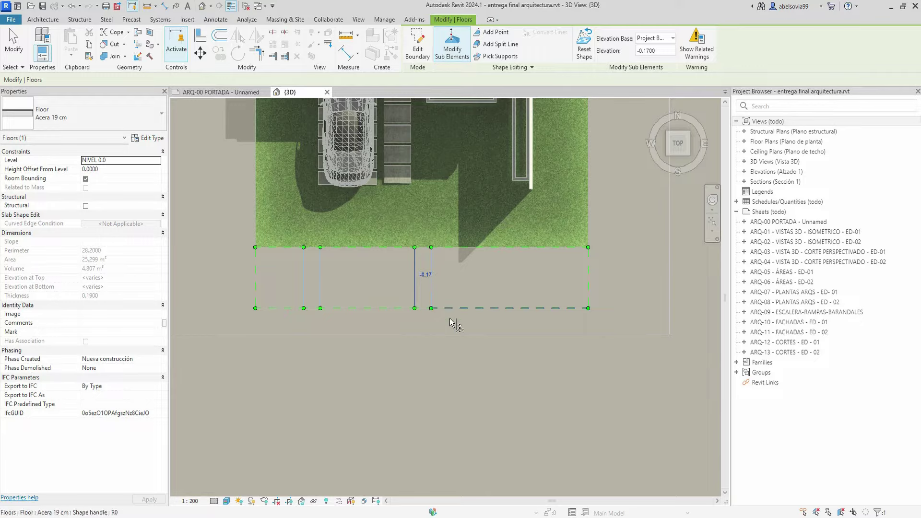
left_click(421, 367)
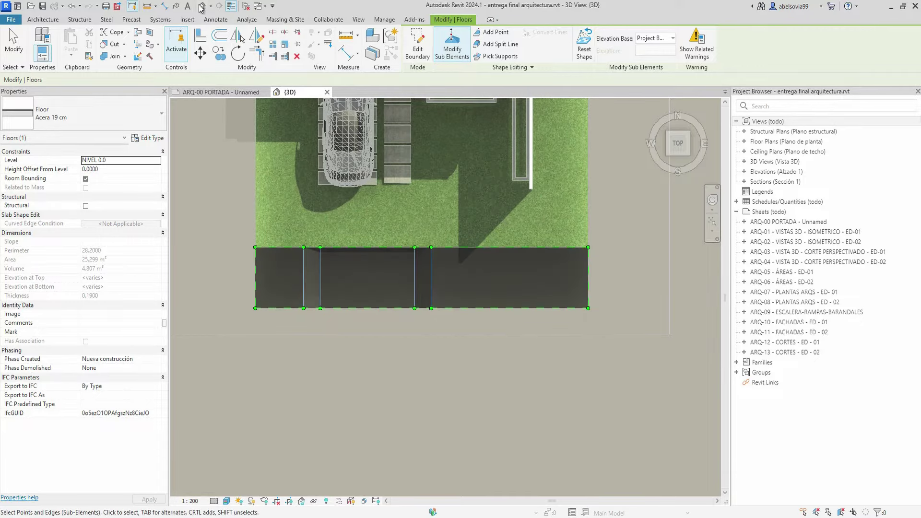
scroll(442, 283, "down", 3)
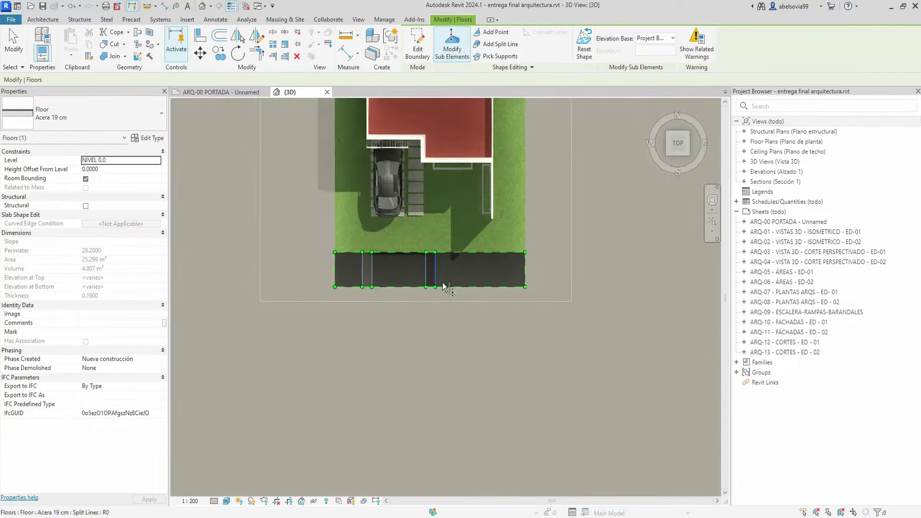
scroll(457, 328, "down", 2)
left_click(461, 329)
middle_click_drag(461, 330, 422, 287, "shift")
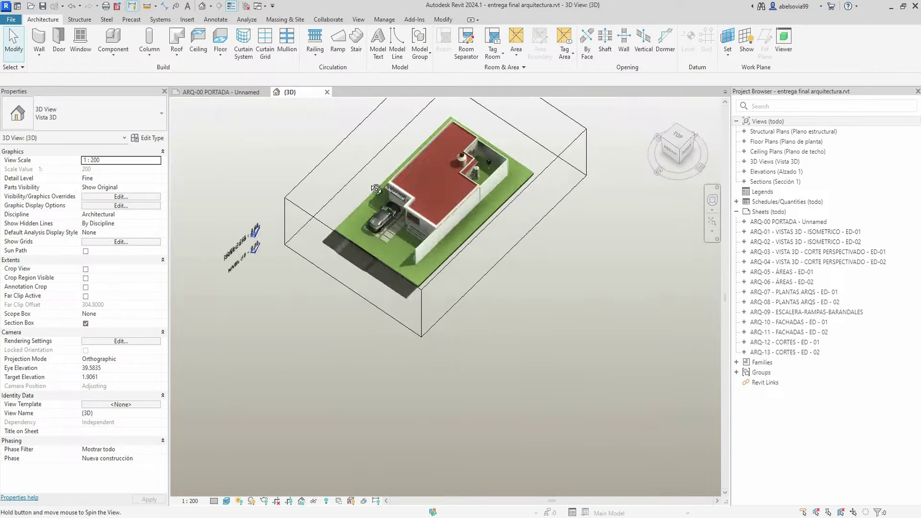
scroll(350, 266, "up", 5)
mouse_move(350, 267)
middle_mouse_down()
mouse_move(396, 268)
mouse_move(381, 251)
middle_mouse_up()
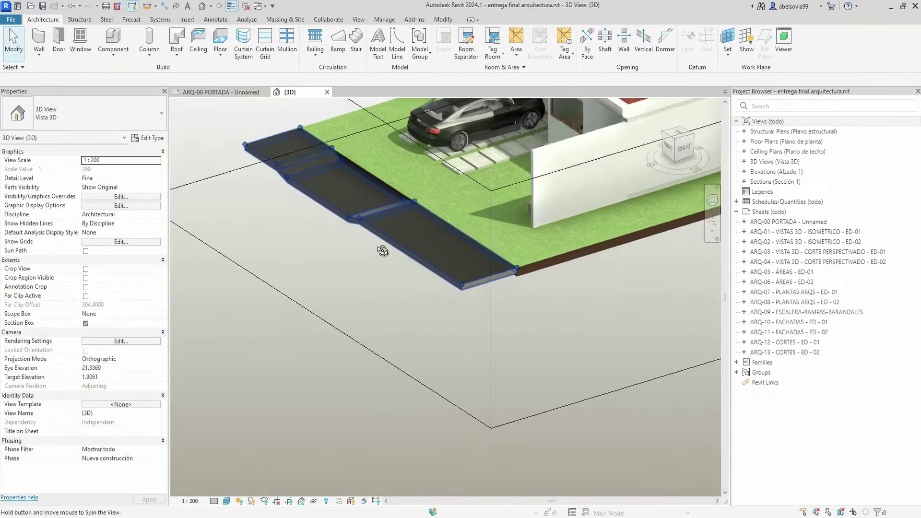
scroll(380, 250, "up", 3)
scroll(407, 246, "up", 2)
scroll(445, 332, "down", 2)
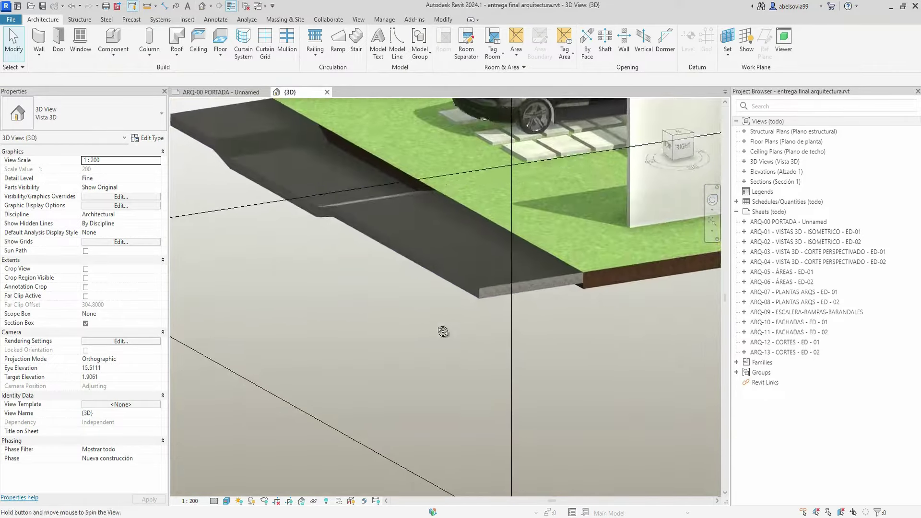
scroll(438, 364, "down", 2)
scroll(419, 314, "down", 2)
mouse_move(419, 314)
middle_mouse_down()
mouse_move(444, 349)
mouse_move(358, 307)
mouse_move(392, 319)
mouse_move(401, 263)
middle_mouse_up()
scroll(444, 349, "down", 3)
scroll(358, 306, "up", 3)
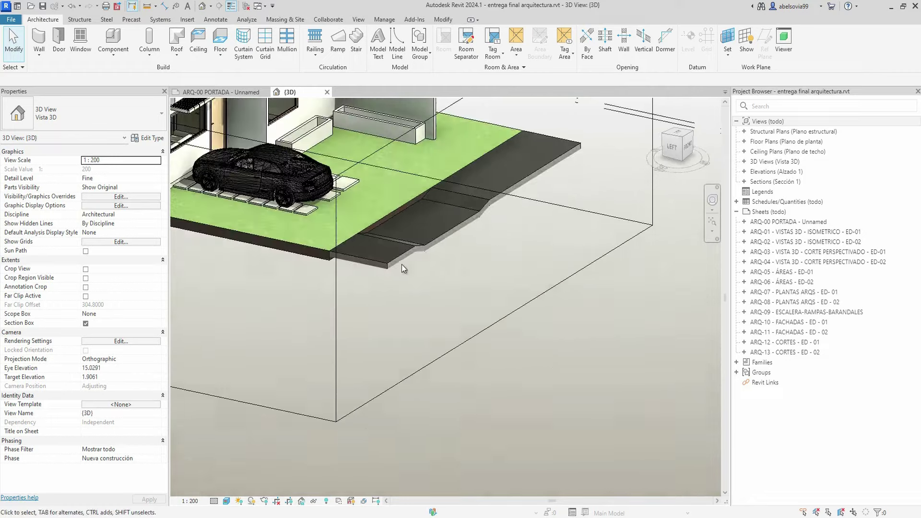
scroll(366, 286, "up", 2)
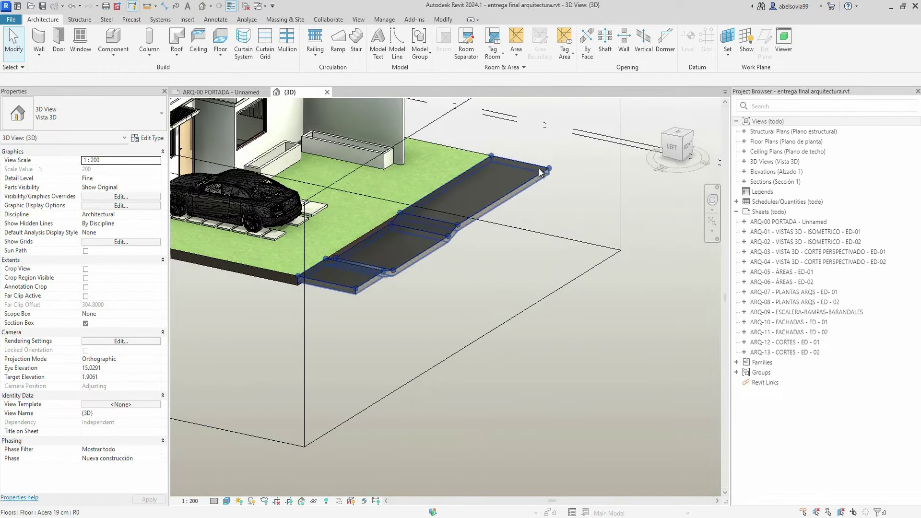
Draw a 92.4 m² street floor beside the sidewalk, aligned to its end, at -0.17 offset
left_click(370, 284)
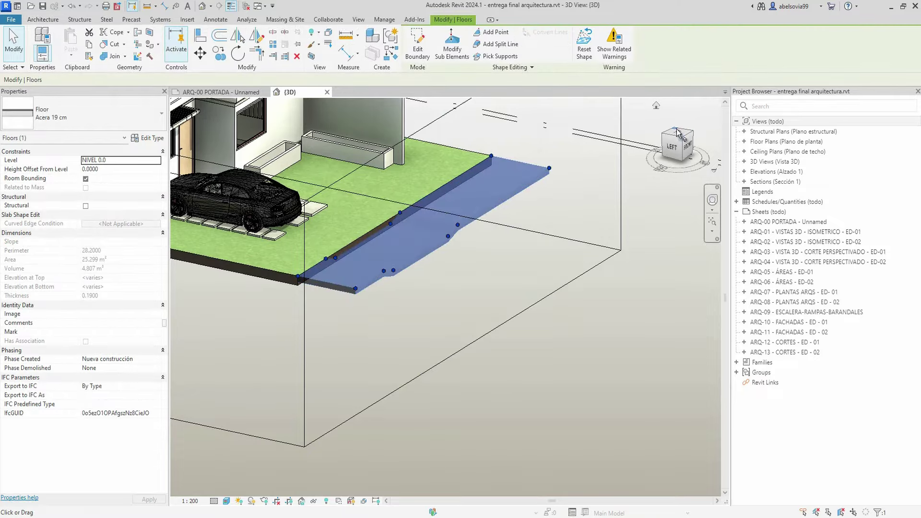
left_click(679, 134)
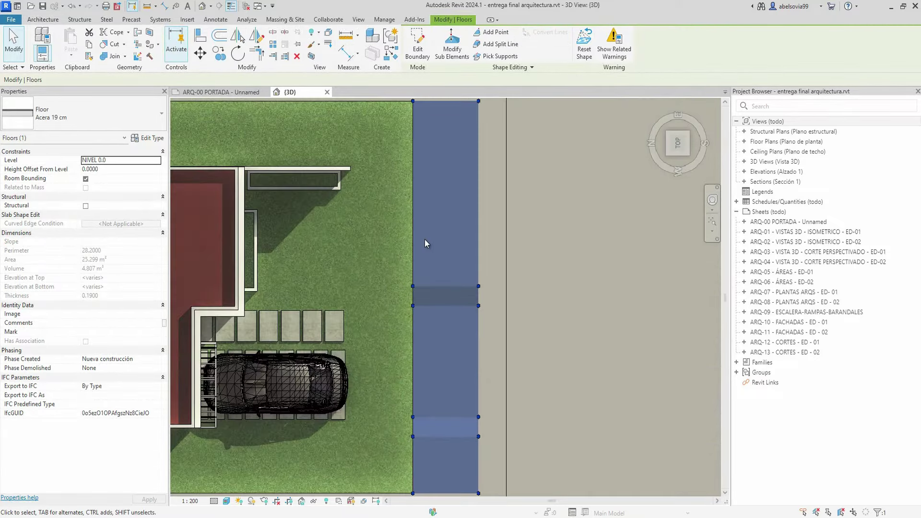
double_click(482, 147)
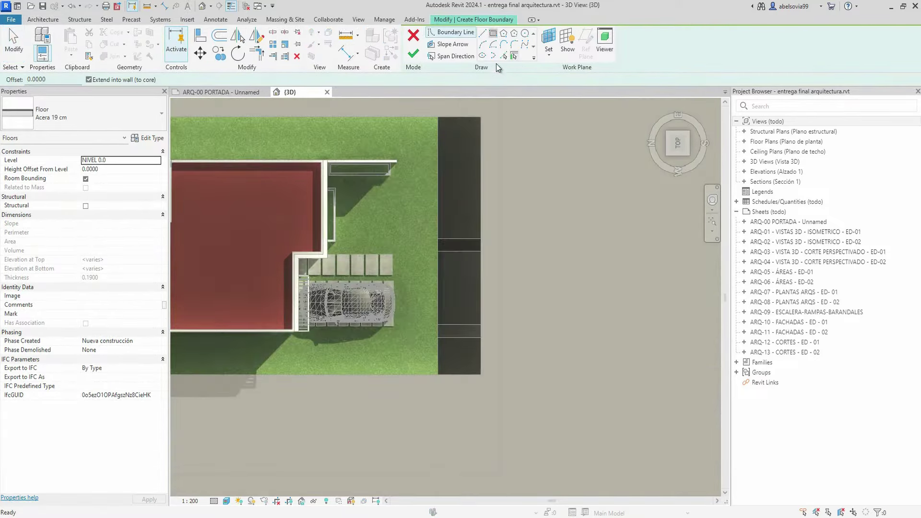
left_click(481, 118)
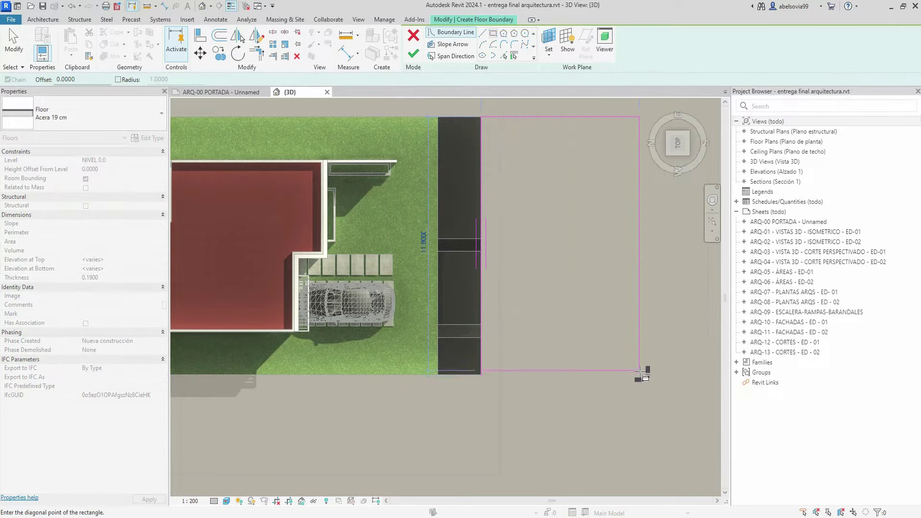
key("Escape")
key("Escape")
key("a")
key("l")
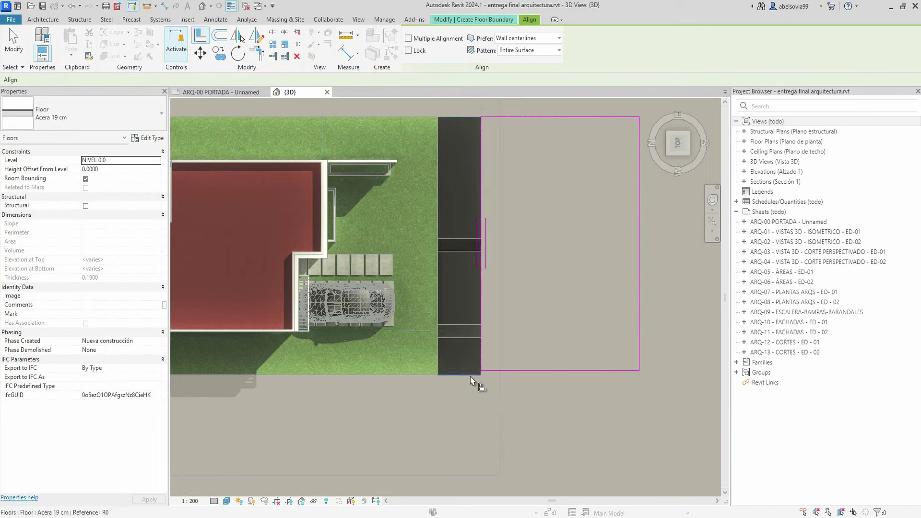
left_click(525, 373)
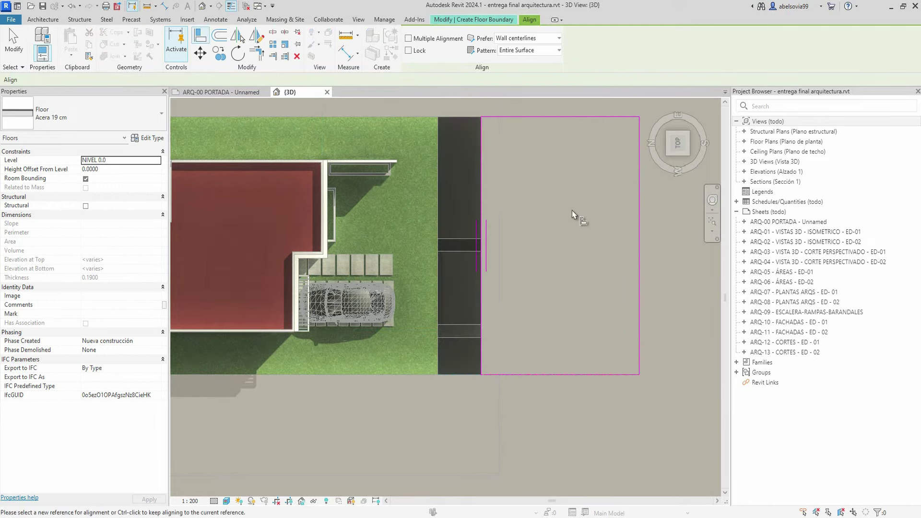
key("Escape")
key("Escape")
left_click(115, 170)
type("-0.1700")
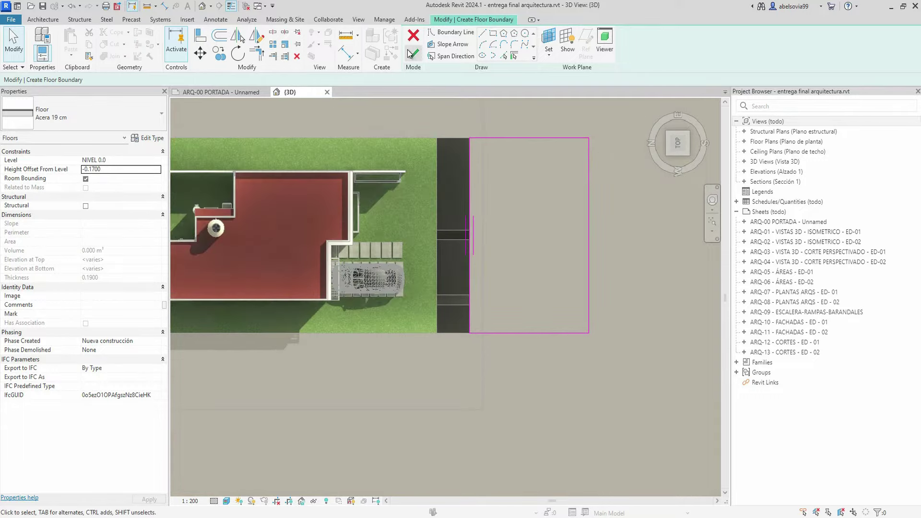
left_click(407, 56)
mouse_move(397, 122)
middle_mouse_down("shift")
mouse_move(421, 120)
mouse_move(528, 374)
middle_mouse_up("shift")
Drag the section box faces outward until the whole lowered street slab is visible
scroll(502, 284, "up", 3)
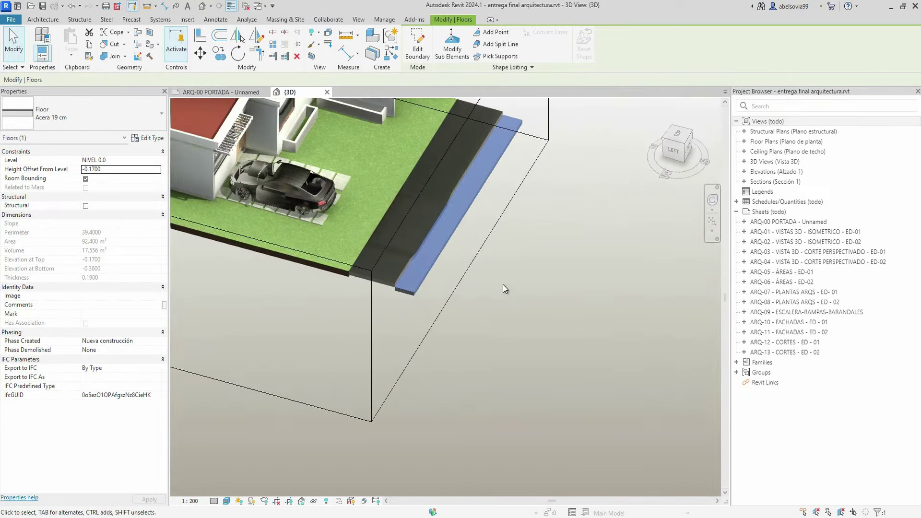
scroll(482, 263, "up", 2)
left_click(475, 264)
middle_click_drag(456, 208, 415, 233)
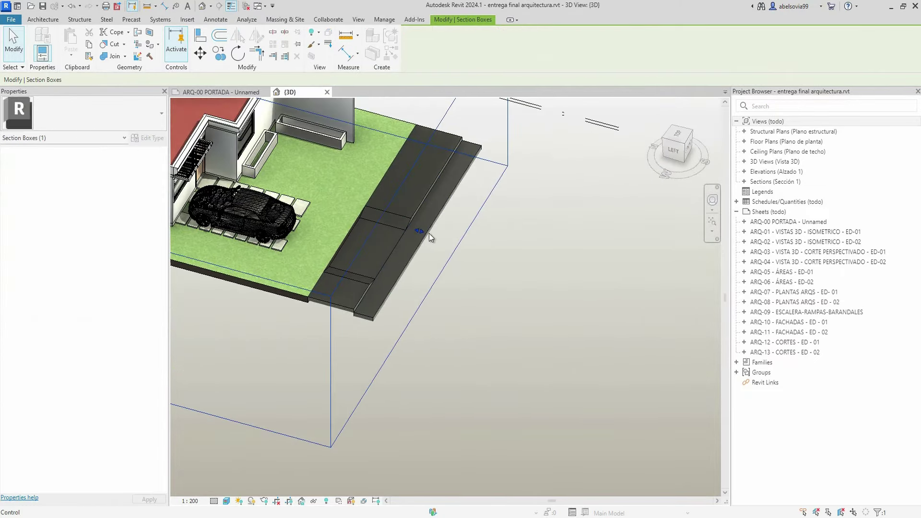
mouse_move(428, 233)
left_mouse_down()
mouse_move(458, 301)
mouse_move(479, 307)
left_mouse_up()
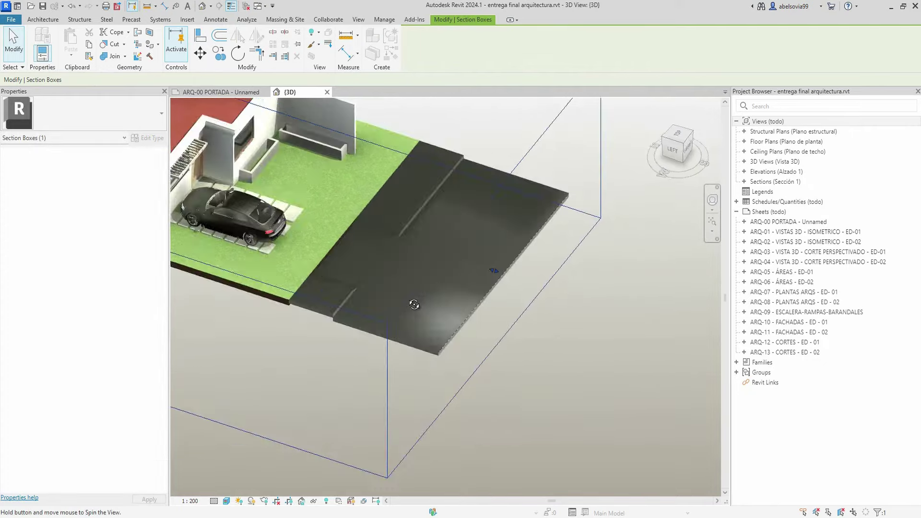
middle_click_drag(480, 307, 432, 216, "shift")
scroll(391, 267, "up", 2)
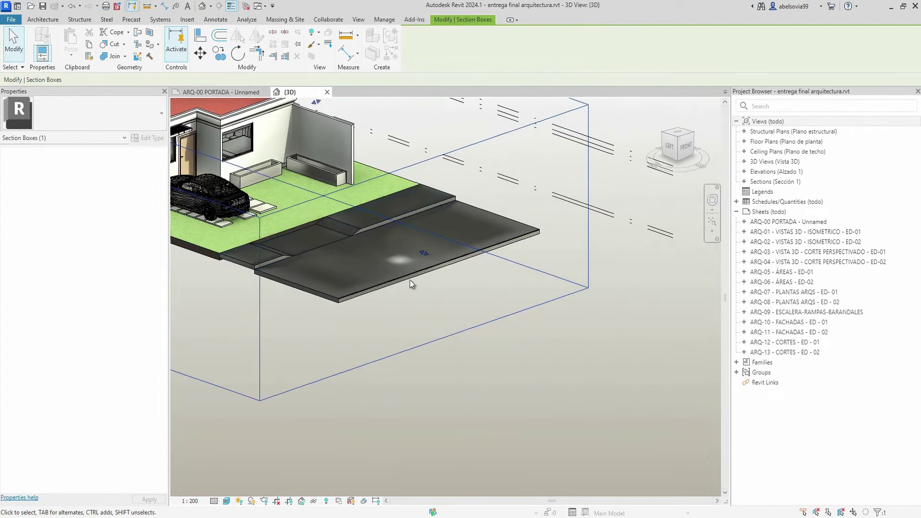
middle_click_drag(401, 286, 444, 298)
left_click_drag(472, 267, 531, 292)
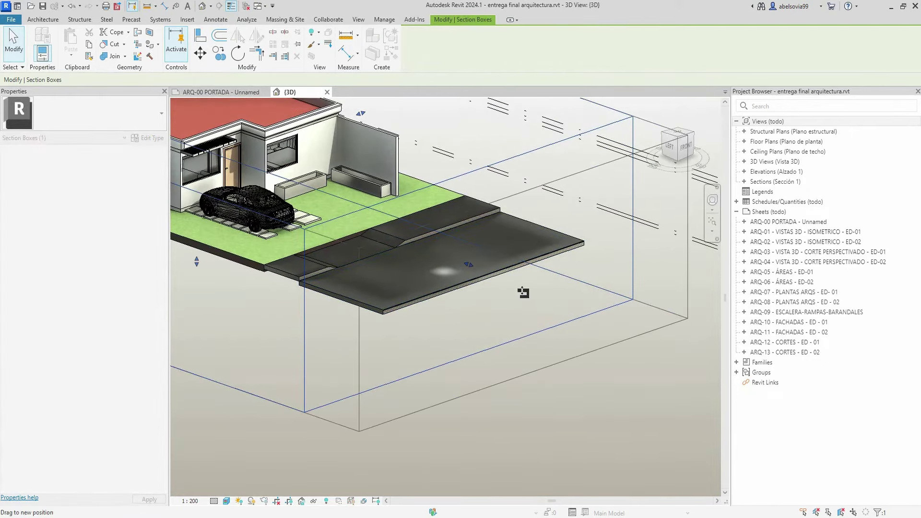
mouse_move(455, 318)
middle_mouse_down("shift")
mouse_move(506, 324)
mouse_move(519, 286)
middle_mouse_up("shift")
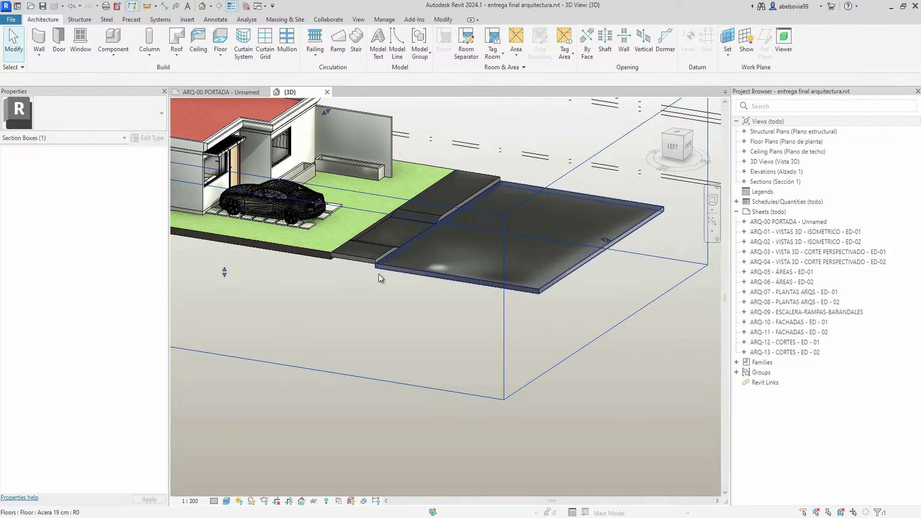
left_click(384, 325)
middle_click_drag(427, 352, 470, 378)
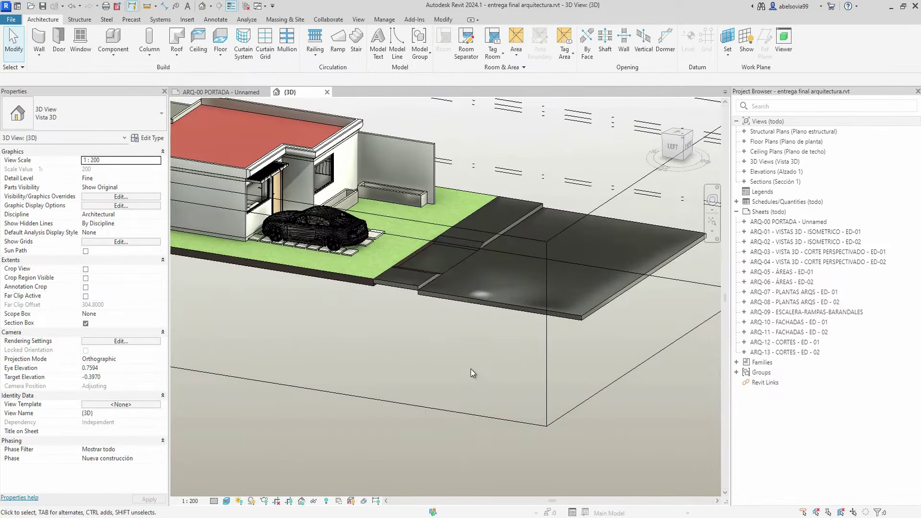
scroll(471, 343, "down", 3)
scroll(471, 344, "down", 2)
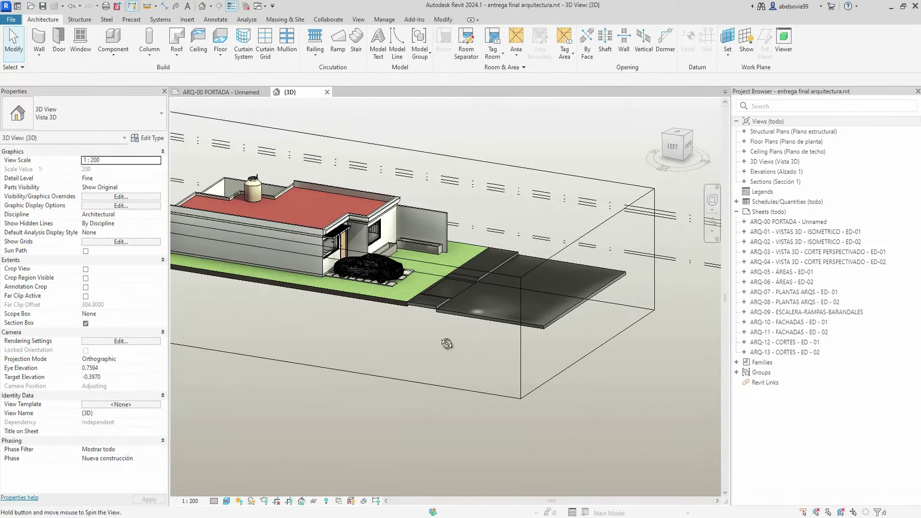
middle_click_drag(482, 328, 438, 381, "shift")
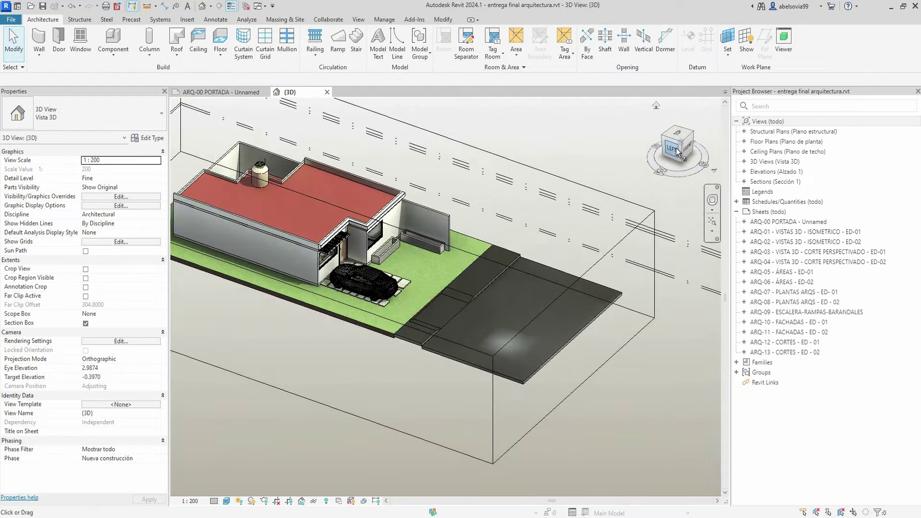
left_click(680, 144)
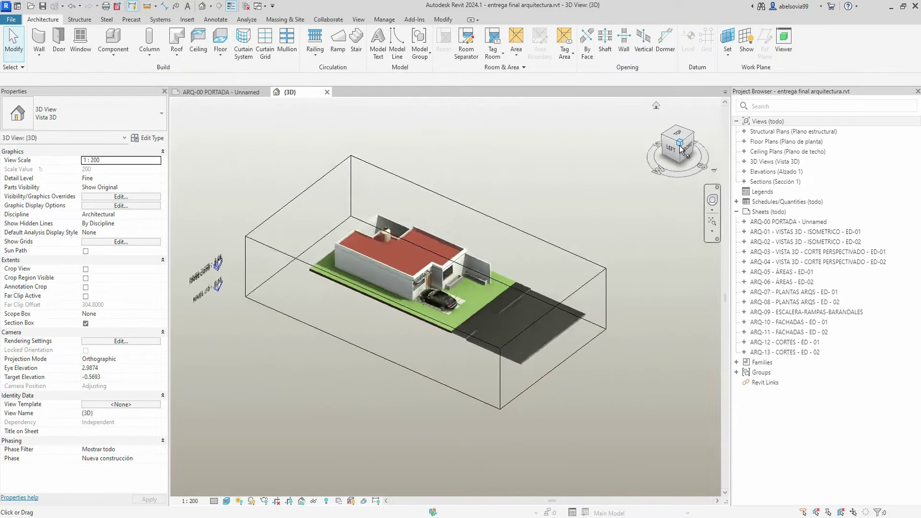
left_click(555, 281)
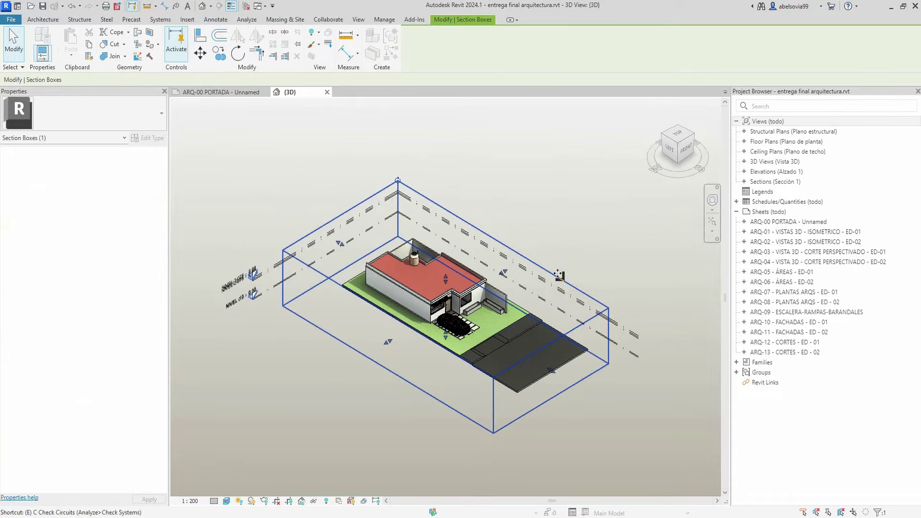
key("Escape")
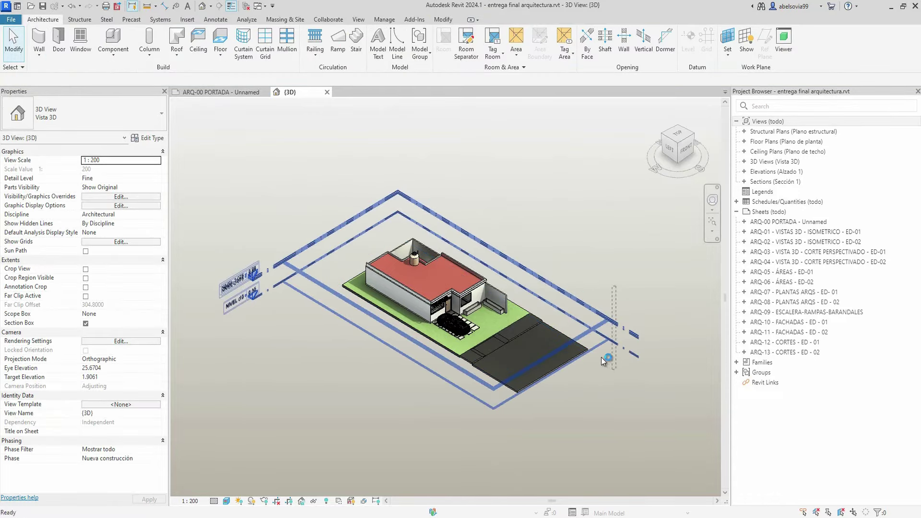
left_click(676, 152)
scroll(495, 343, "up", 2)
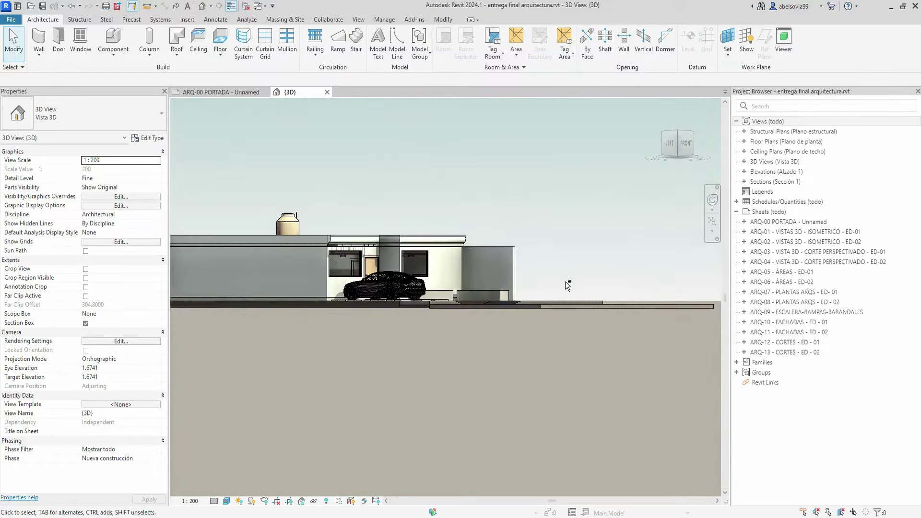
mouse_move(565, 281)
middle_mouse_down("shift")
mouse_move(416, 325)
mouse_move(579, 322)
mouse_move(576, 339)
middle_mouse_up("shift")
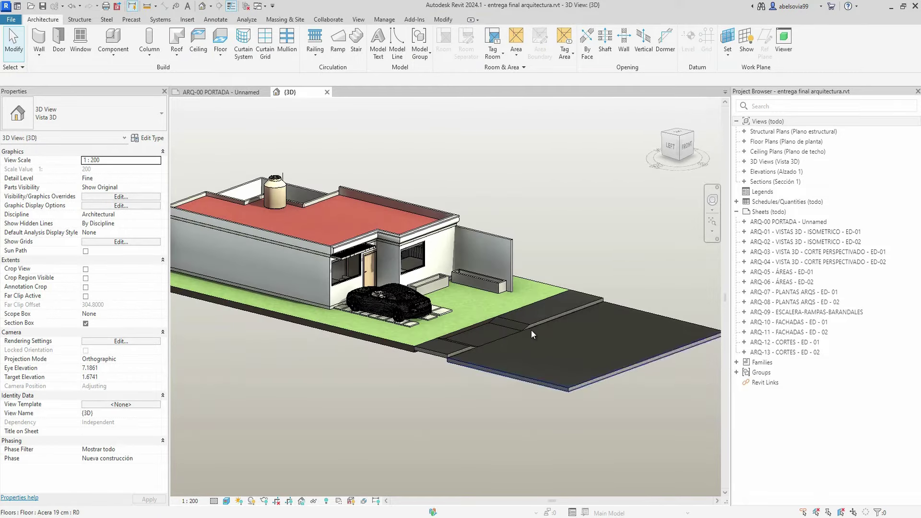
Change both sidewalk split-edge elevations from -0.17 to 0.17
left_click(515, 321)
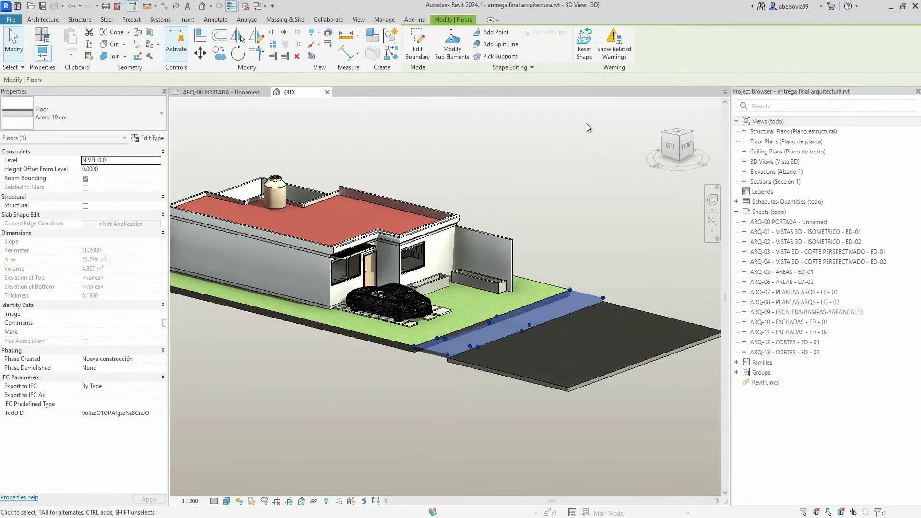
left_click(452, 45)
scroll(512, 301, "up", 3)
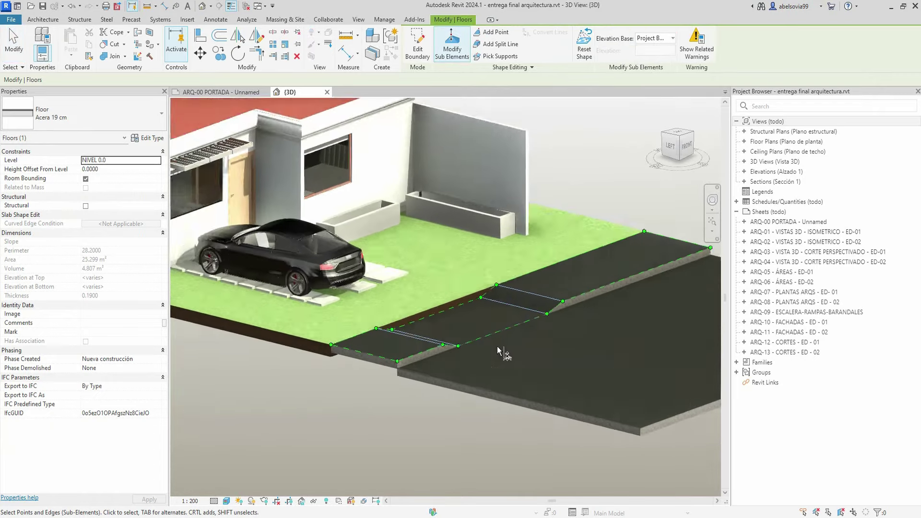
scroll(512, 300, "up", 3)
left_click(514, 285)
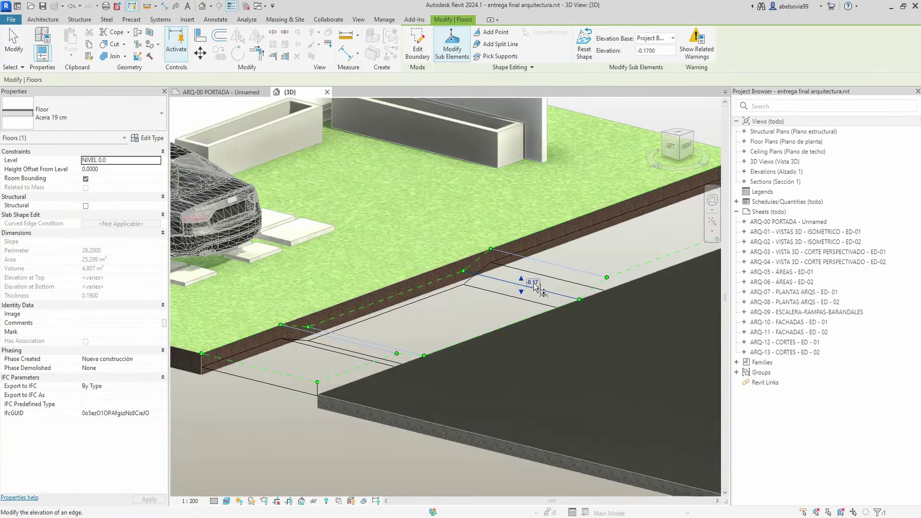
left_click(534, 282)
type(".17")
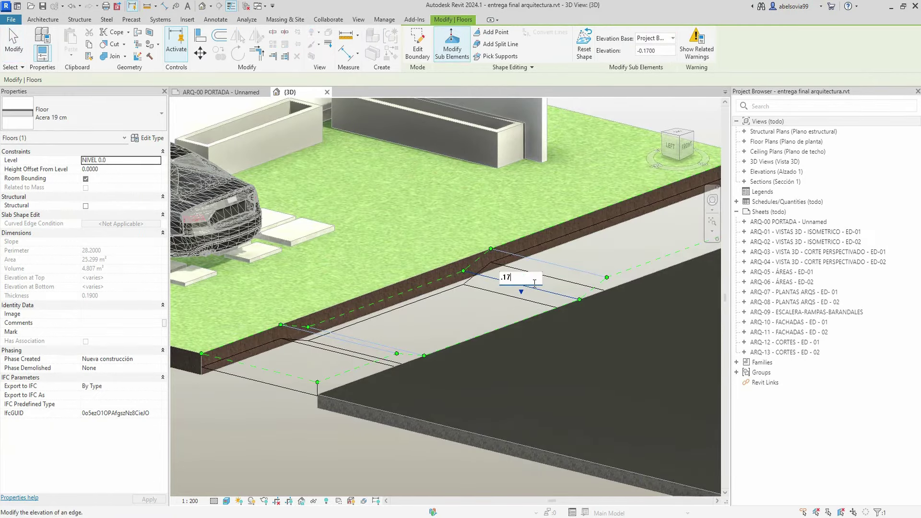
key("Return")
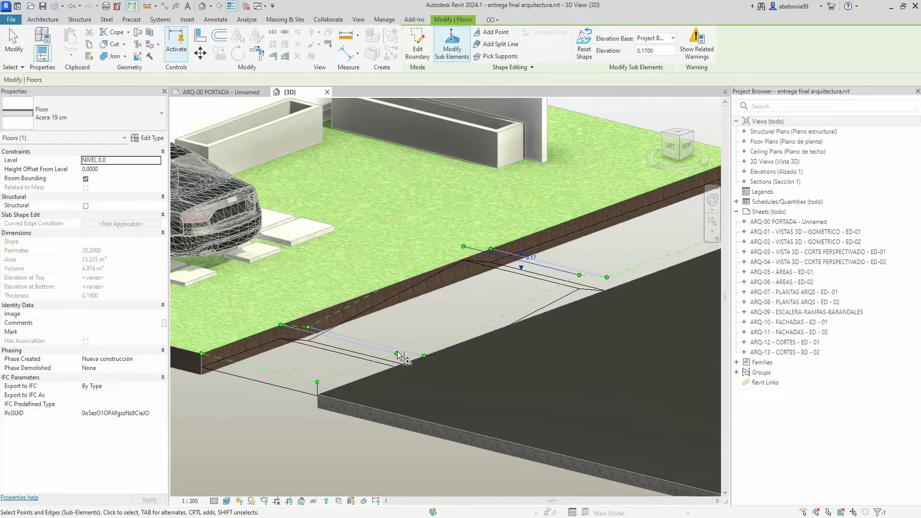
left_click(399, 351)
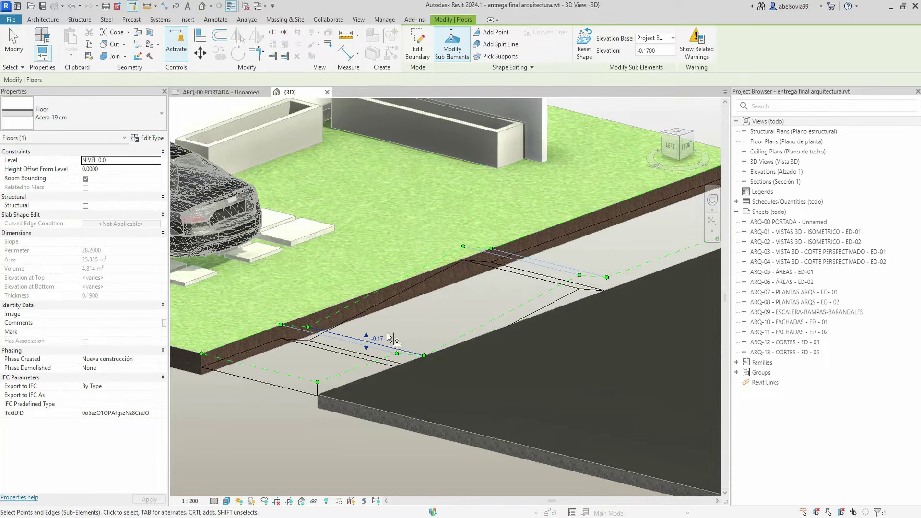
left_click(386, 335)
type(".17")
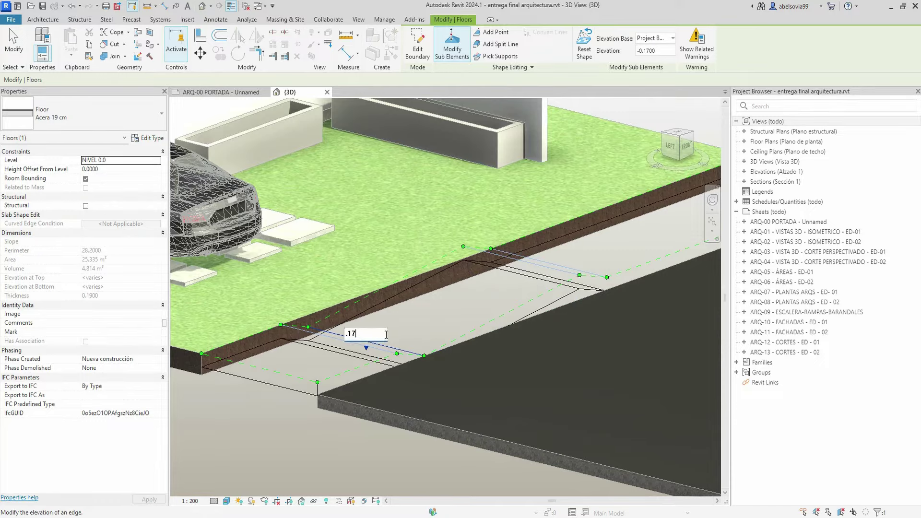
key("Return")
scroll(391, 339, "down", 3)
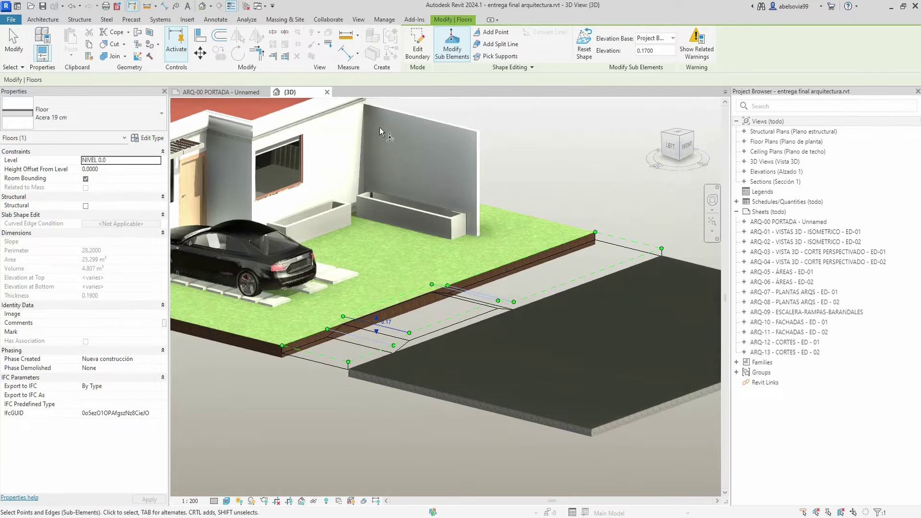
key("Escape")
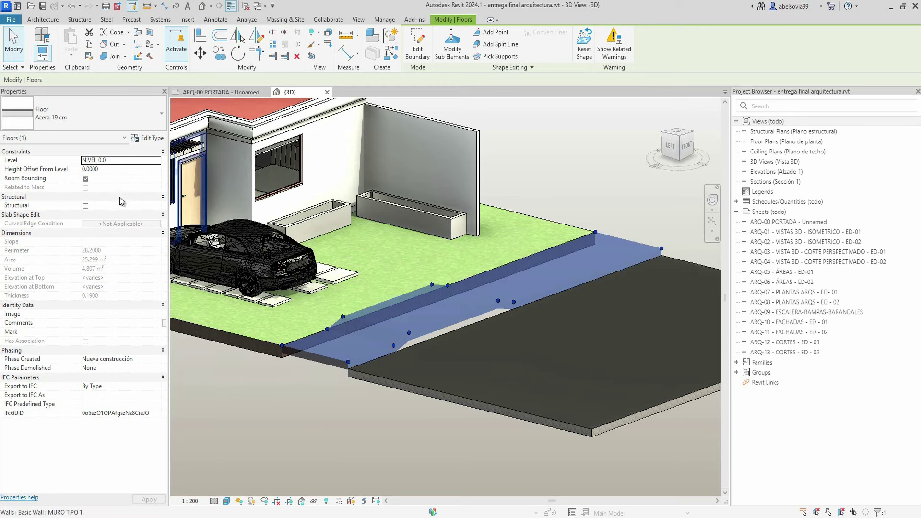
Set the sidewalk's Height Offset From Level to -0.17
left_click(124, 169)
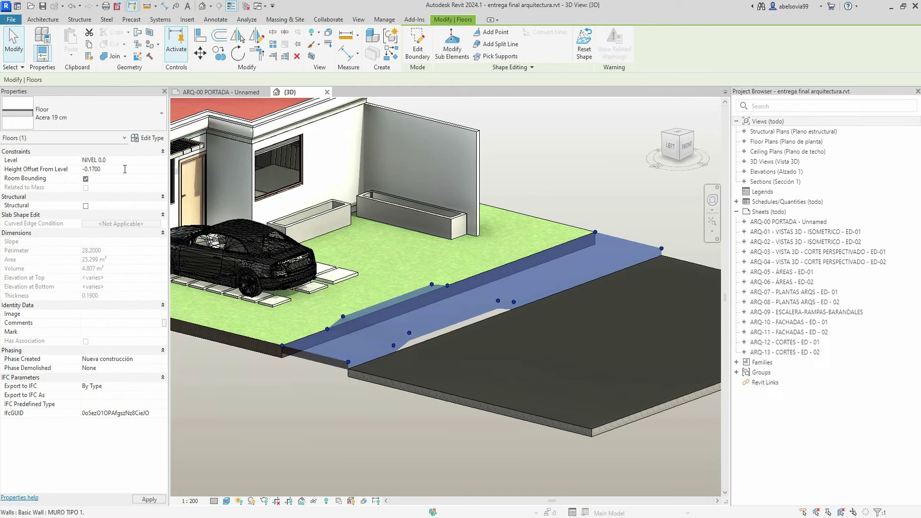
middle_click_drag(495, 405, 424, 357)
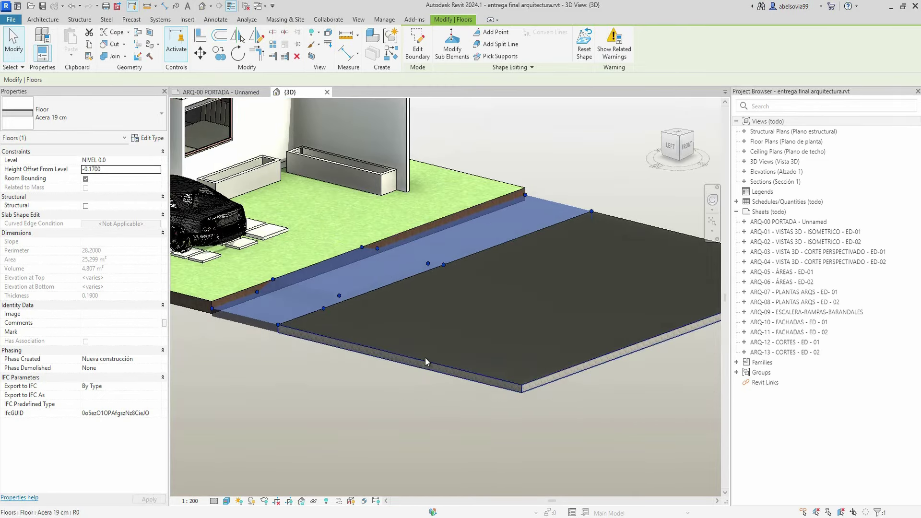
left_click(425, 359)
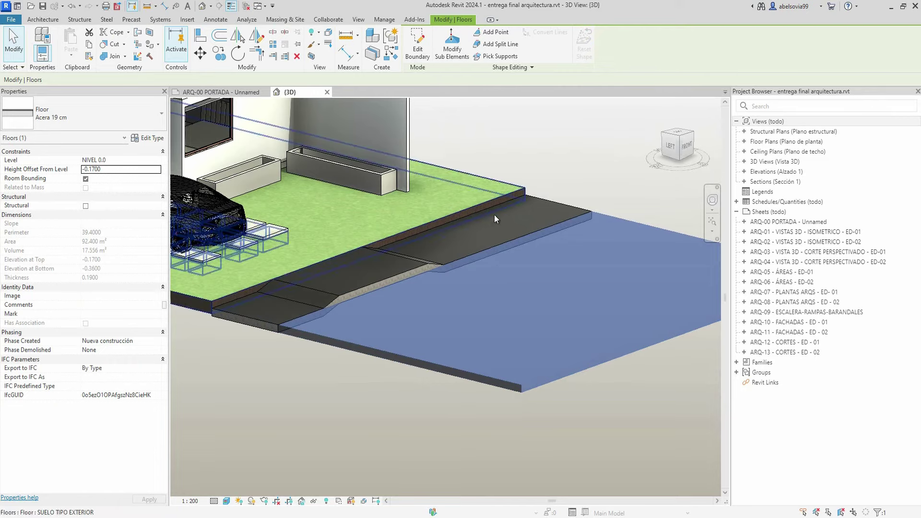
Lower a sidewalk ramp point to -0.17 elevation
left_click(379, 288)
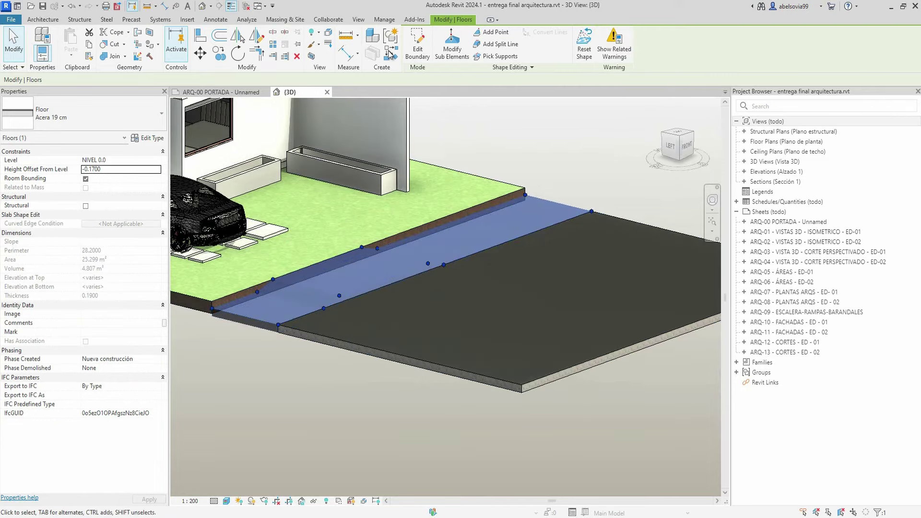
left_click(452, 44)
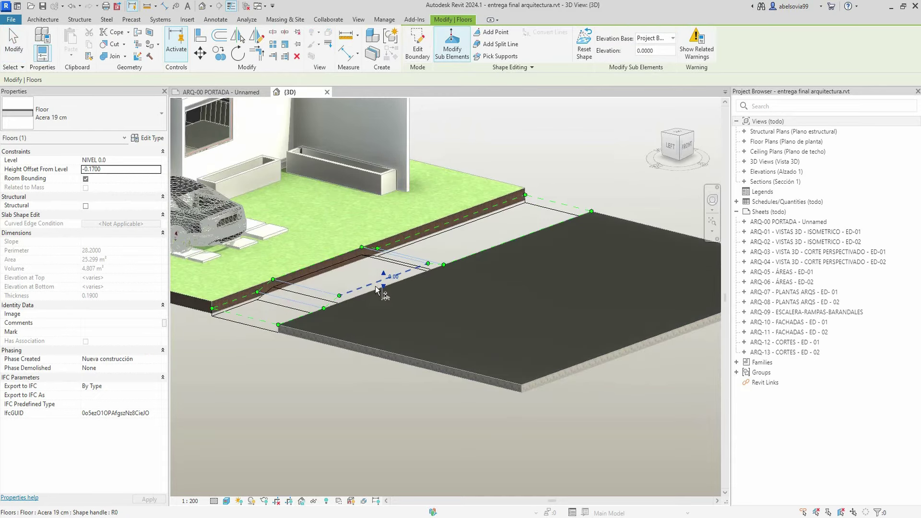
left_click(392, 277)
type("-.17")
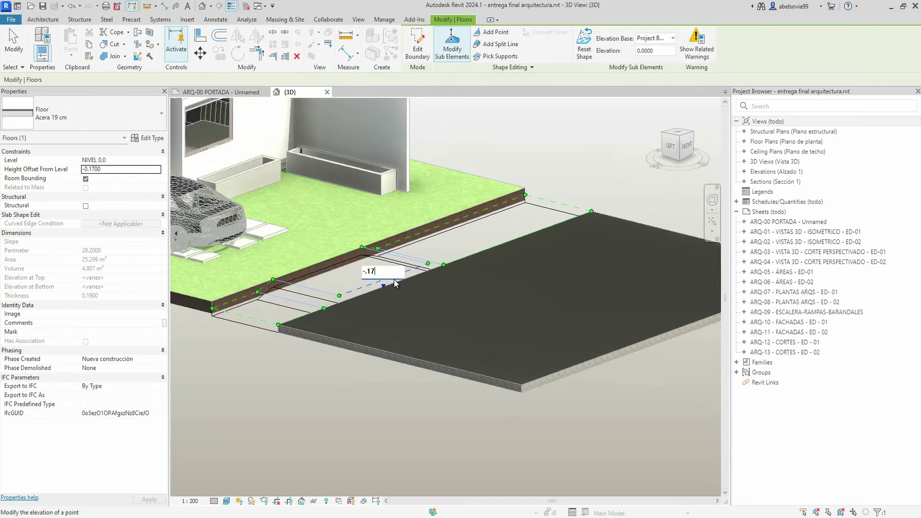
key("Return")
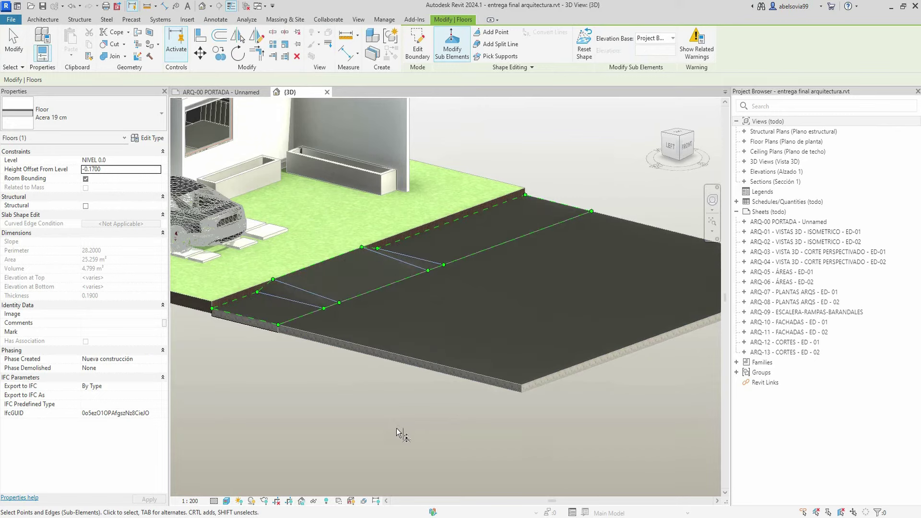
left_click(420, 413)
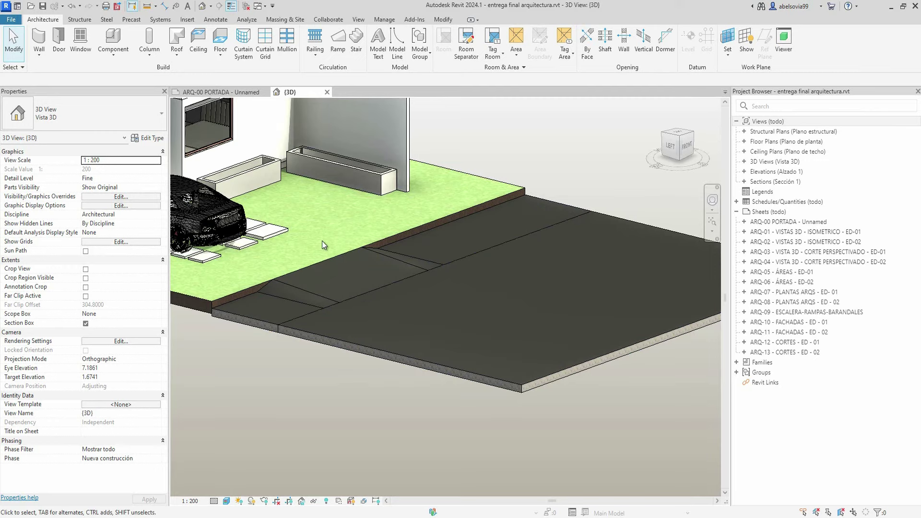
Drop the street floor to a -0.34 offset and the sidewalk's street-side edge to -0.34
left_click(469, 376)
type("-0.34")
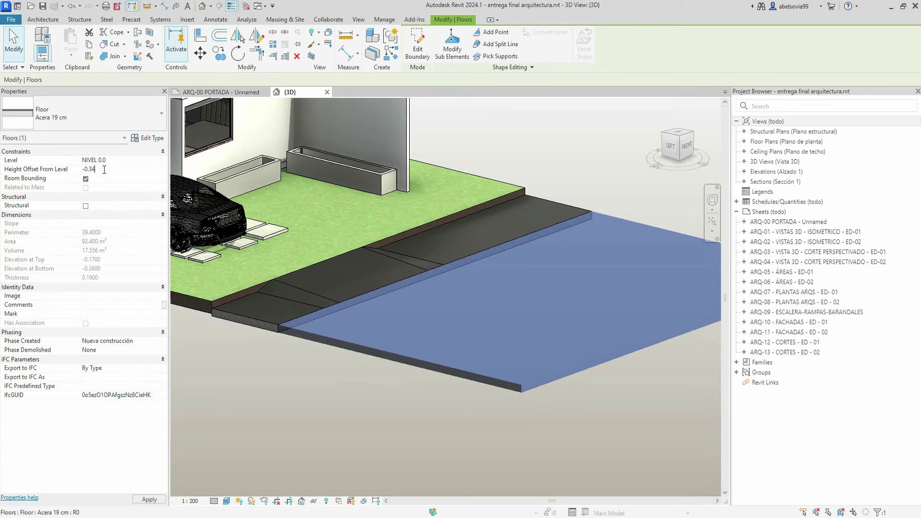
key("Return")
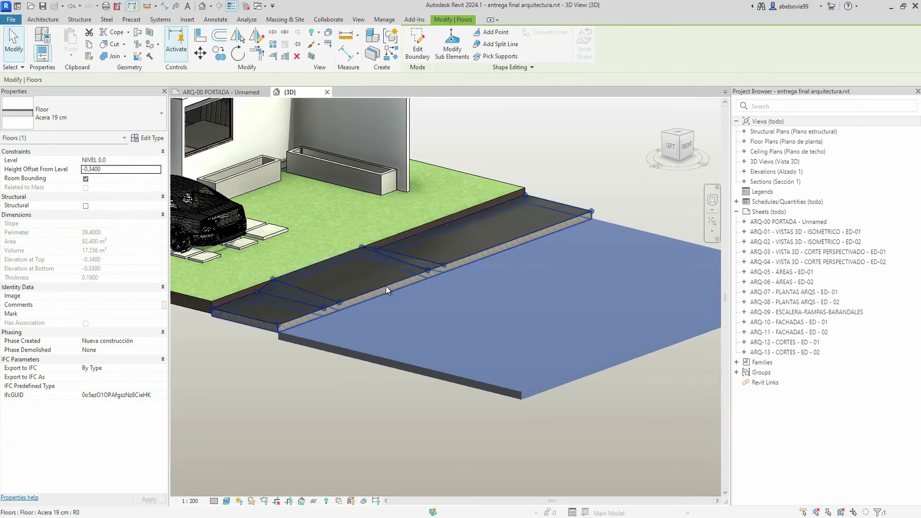
left_click(386, 286)
left_click(452, 45)
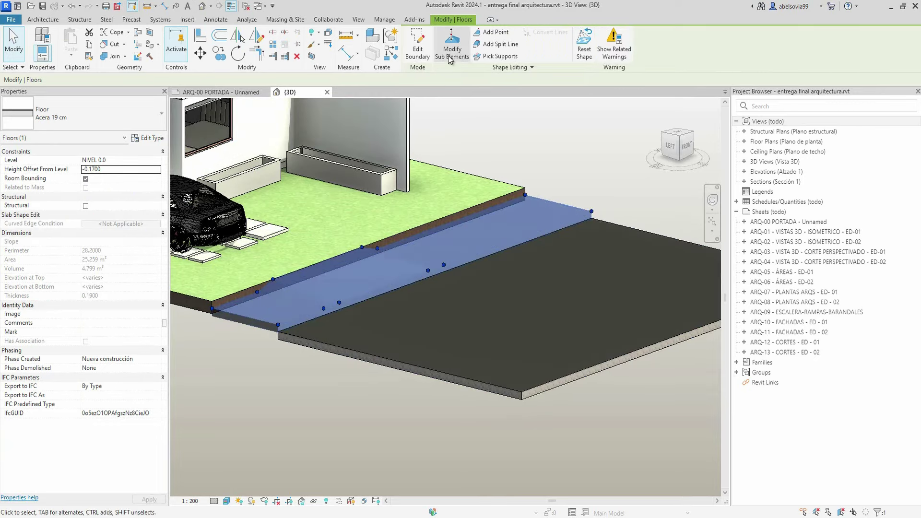
left_click(367, 298)
type("-0")
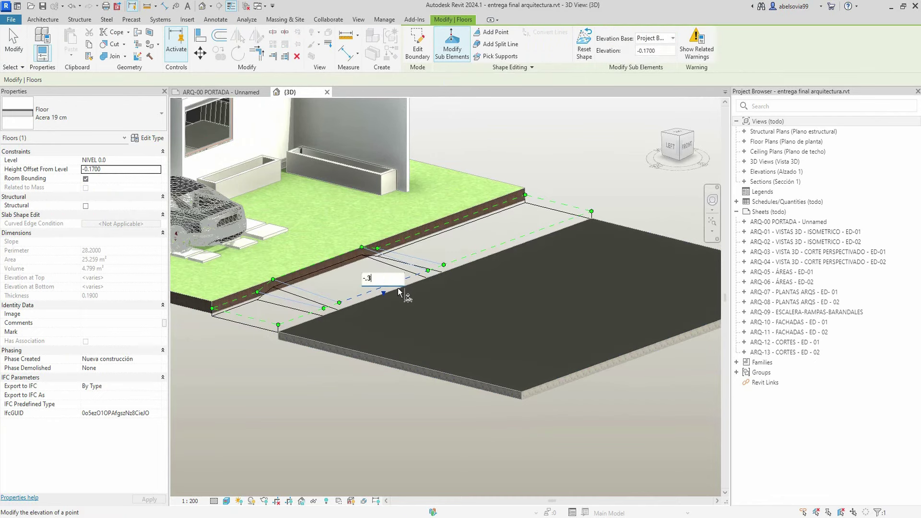
type(".34")
key("Return")
key("Escape")
key("Escape")
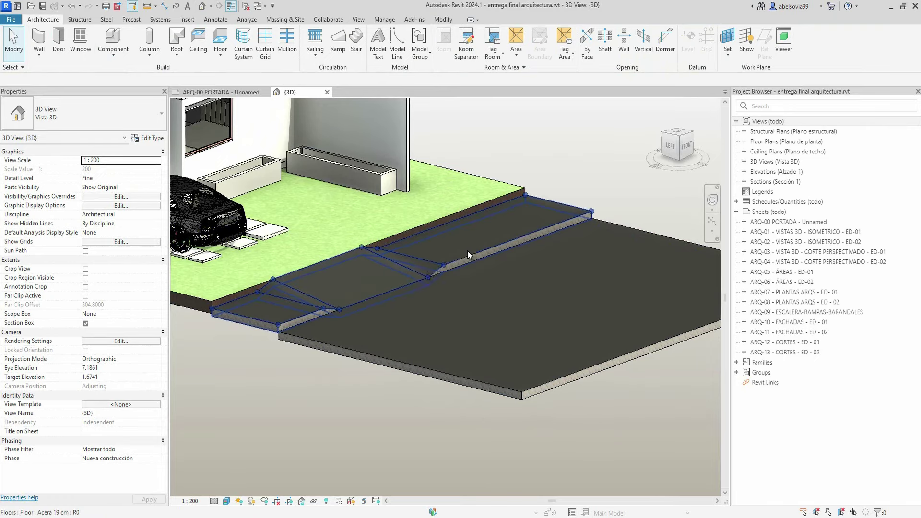
scroll(372, 355, "down", 3)
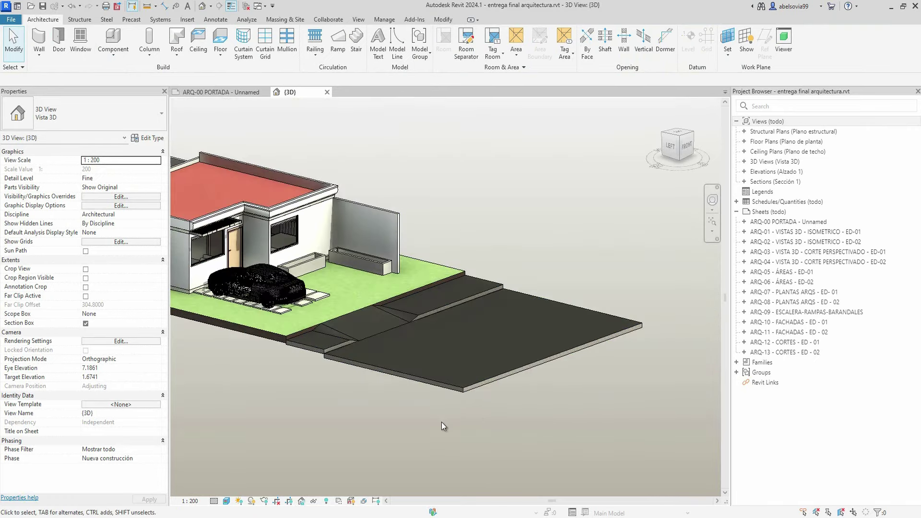